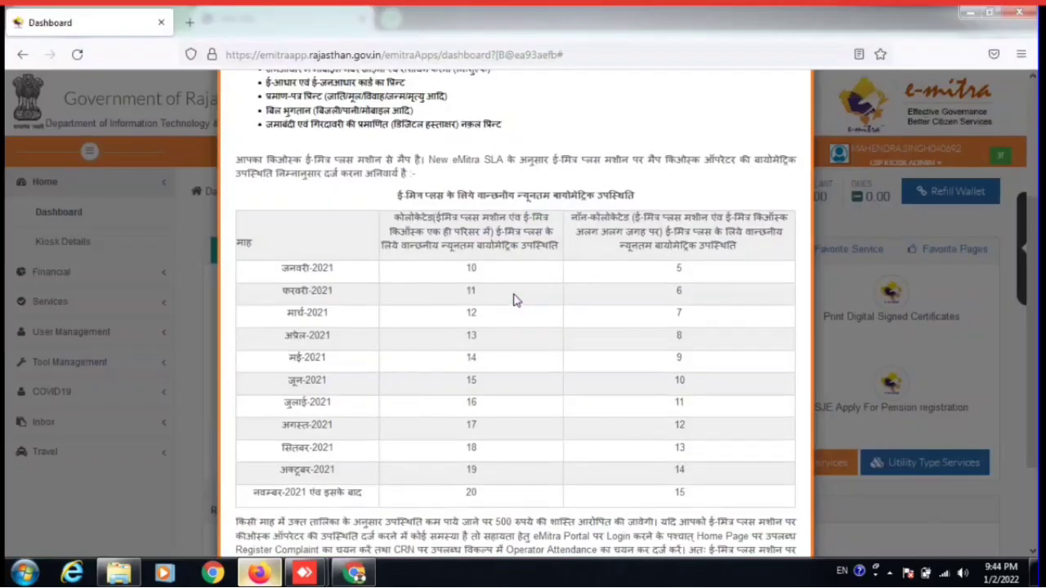
# Step: Read through and dismiss the e-Mitra Plus notice, and open the Application Type Services page
pyautogui.scroll(4, 513, 300)
pyautogui.scroll(-7, 513, 300)
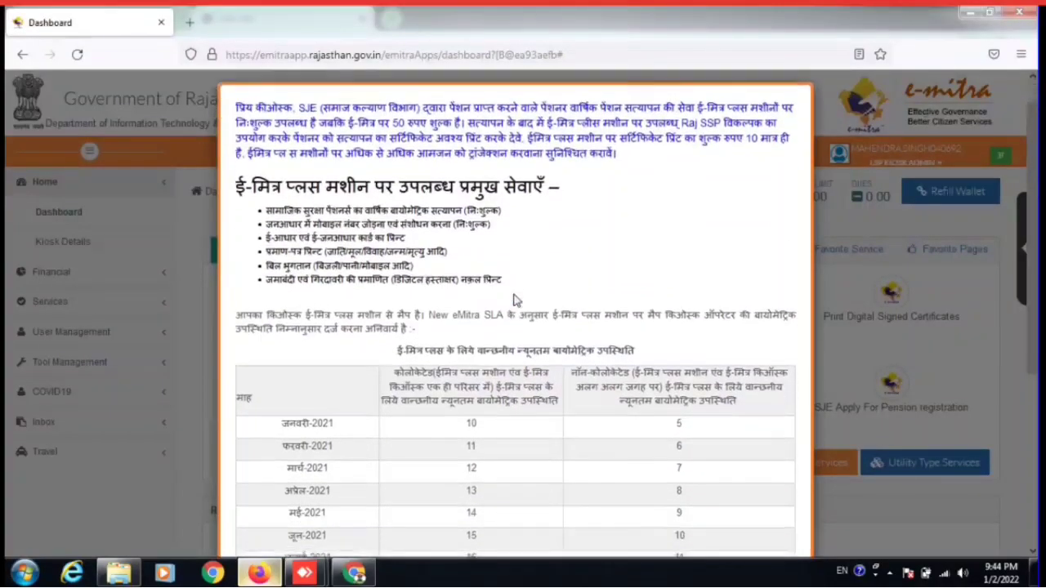
pyautogui.press('Return')
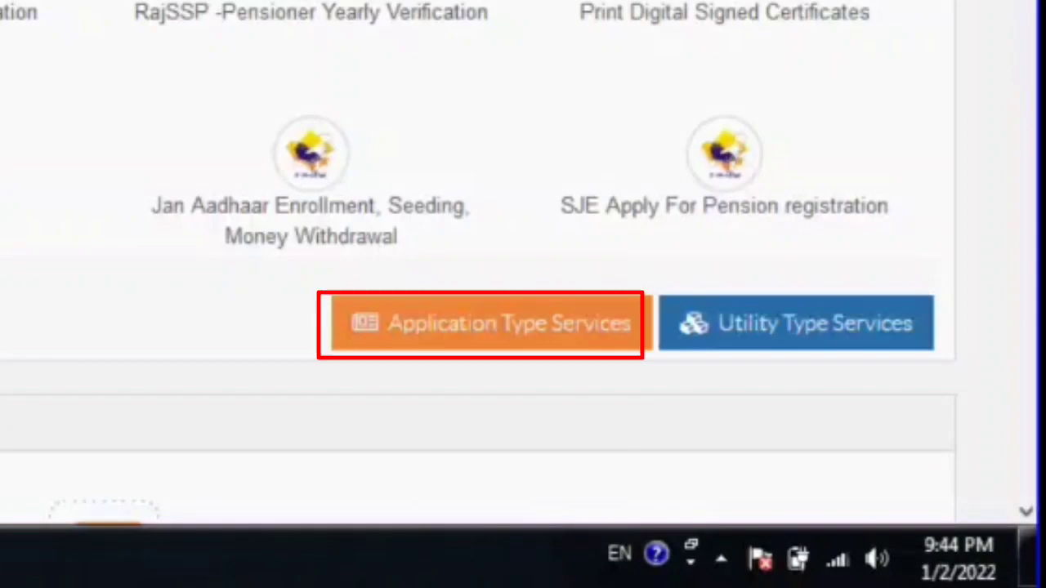
pyautogui.click(492, 323)
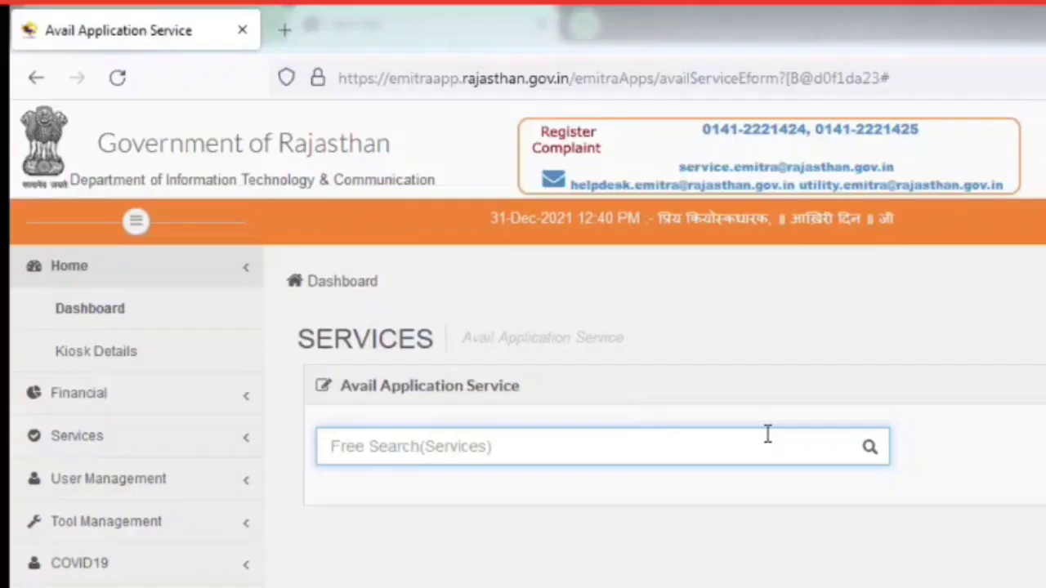
# Step: Search the services for "ews", choose the state EWS income and asset certificate application, and accept the change of language to Hindi
pyautogui.write('ews')
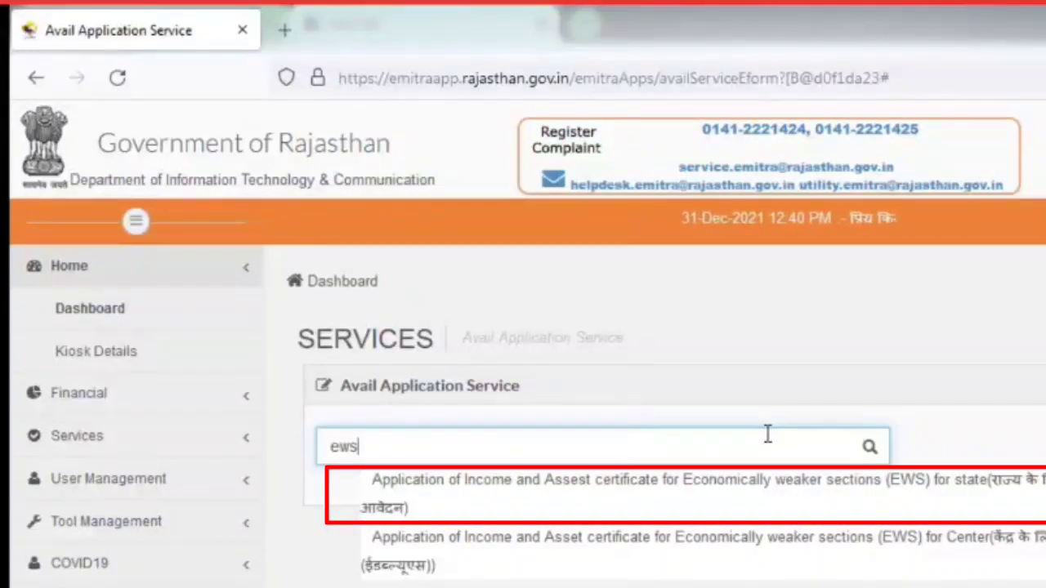
pyautogui.press('Down')
pyautogui.press('Return')
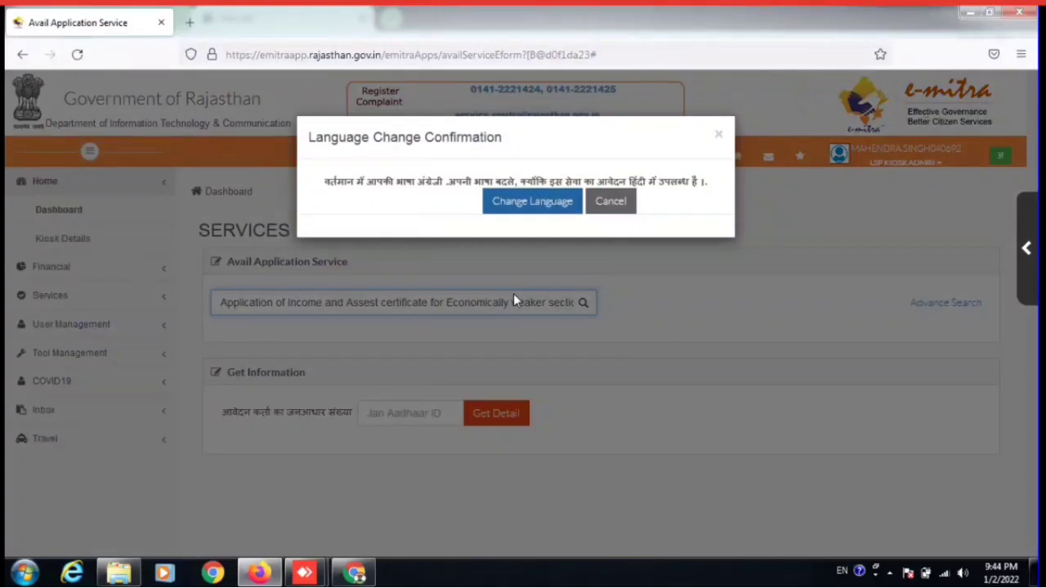
pyautogui.press('Return')
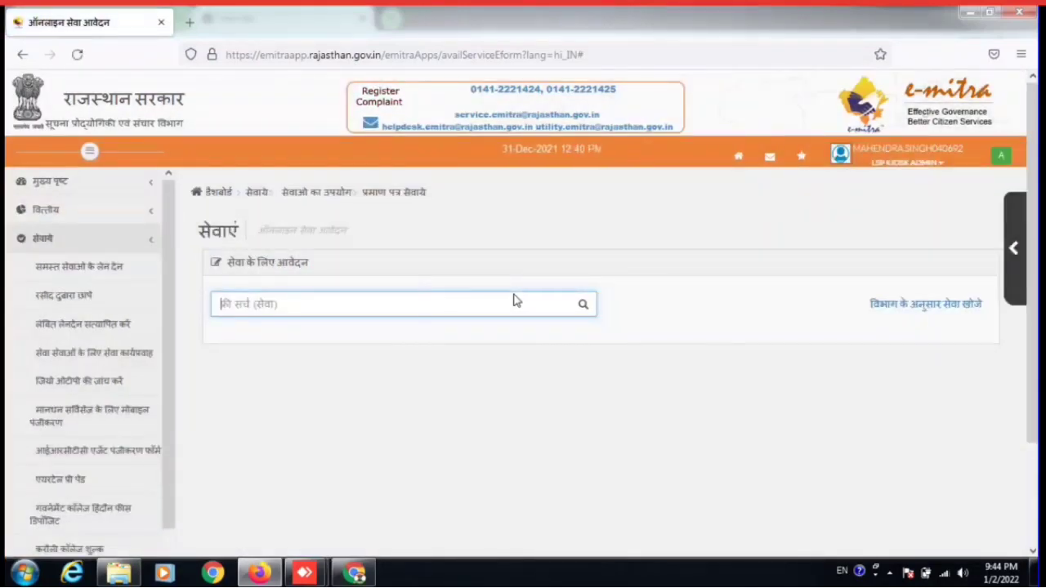
# Step: Find the state EWS certificate service again with "ews" and submit the applicant's Jan Aadhaar number
pyautogui.write('ews')
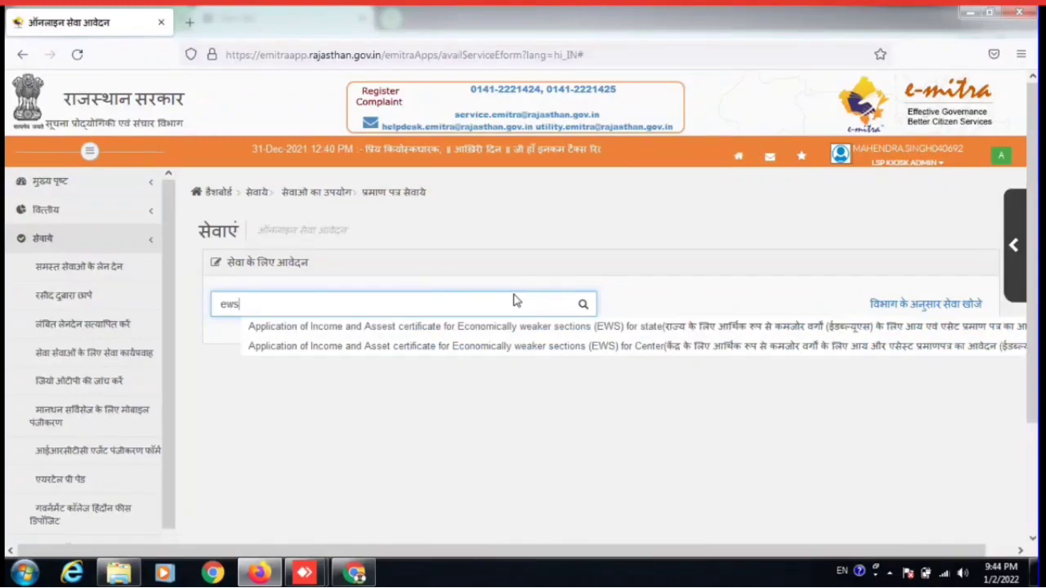
pyautogui.press('Down')
pyautogui.press('Return')
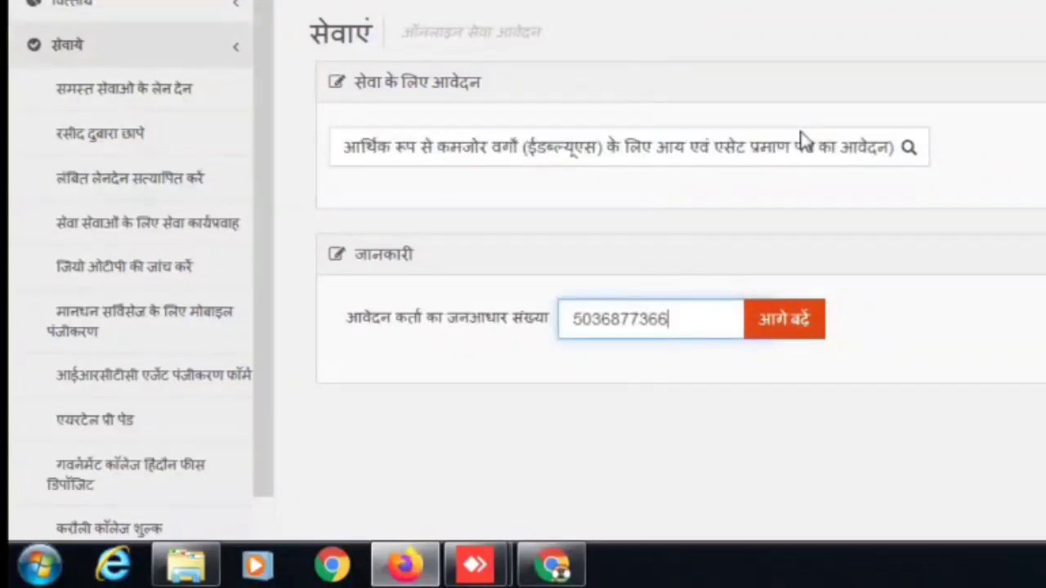
pyautogui.press('Return')
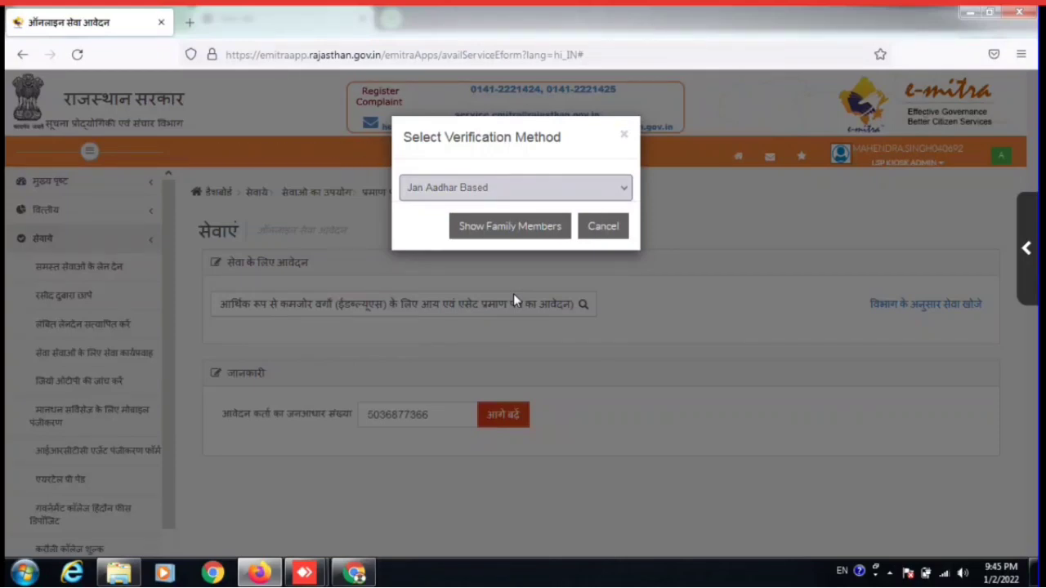
# Step: Review the verification methods, keep Jan Aadhar Based, and show the family members
pyautogui.hotkey('alt', 'Down')
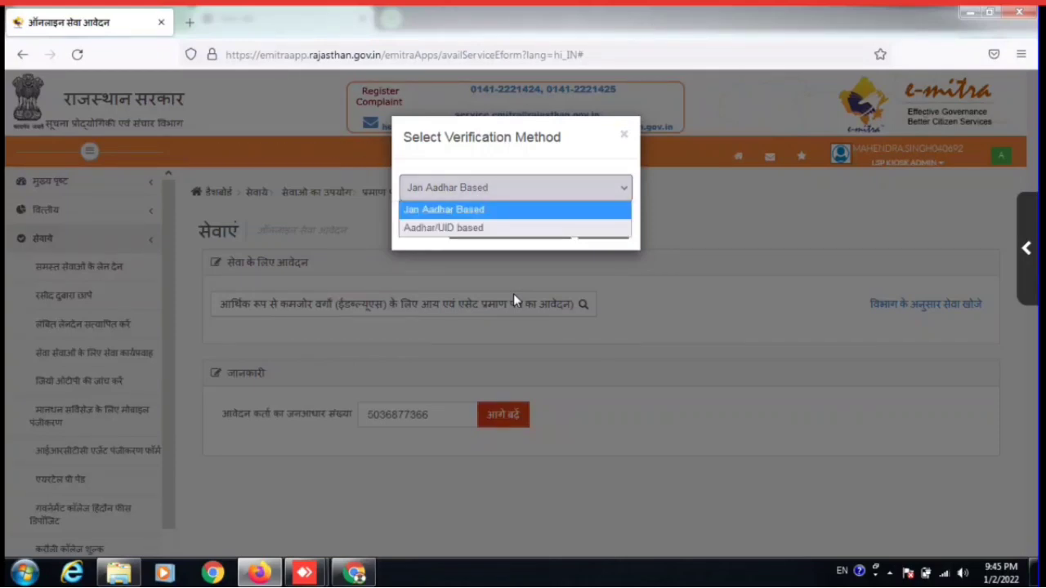
pyautogui.press('Down')
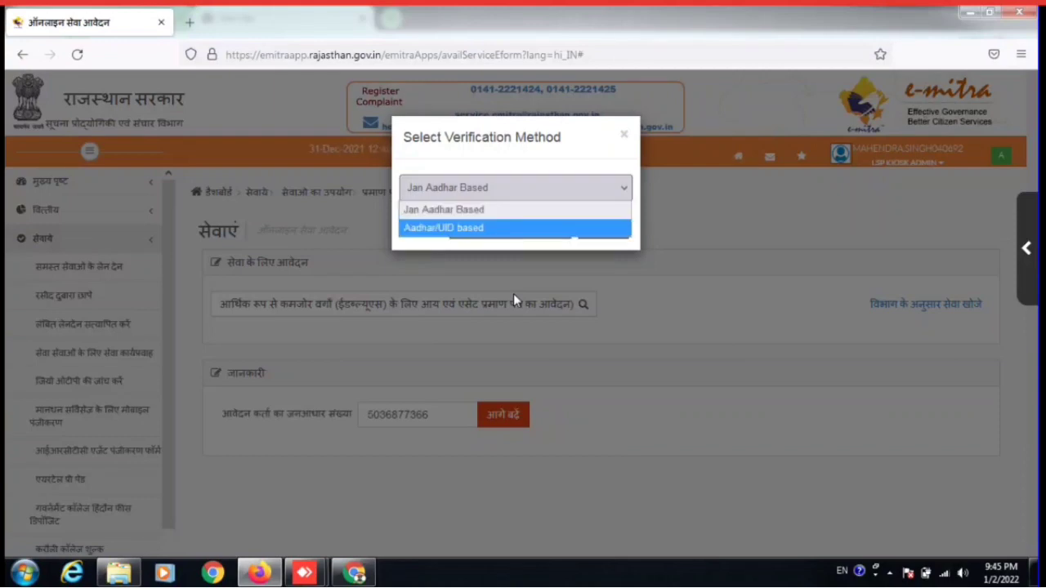
pyautogui.press('Up')
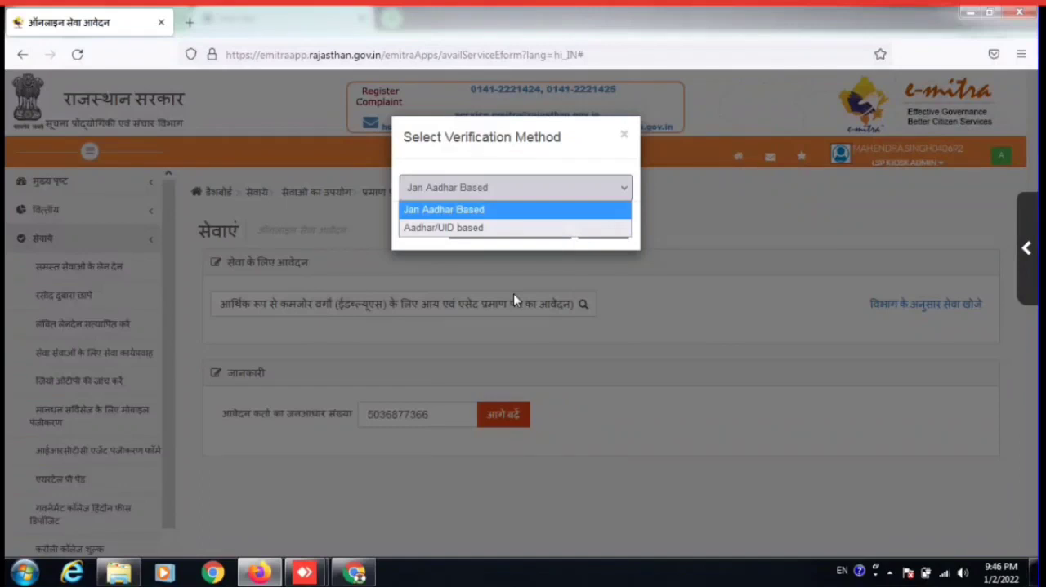
pyautogui.press('Escape')
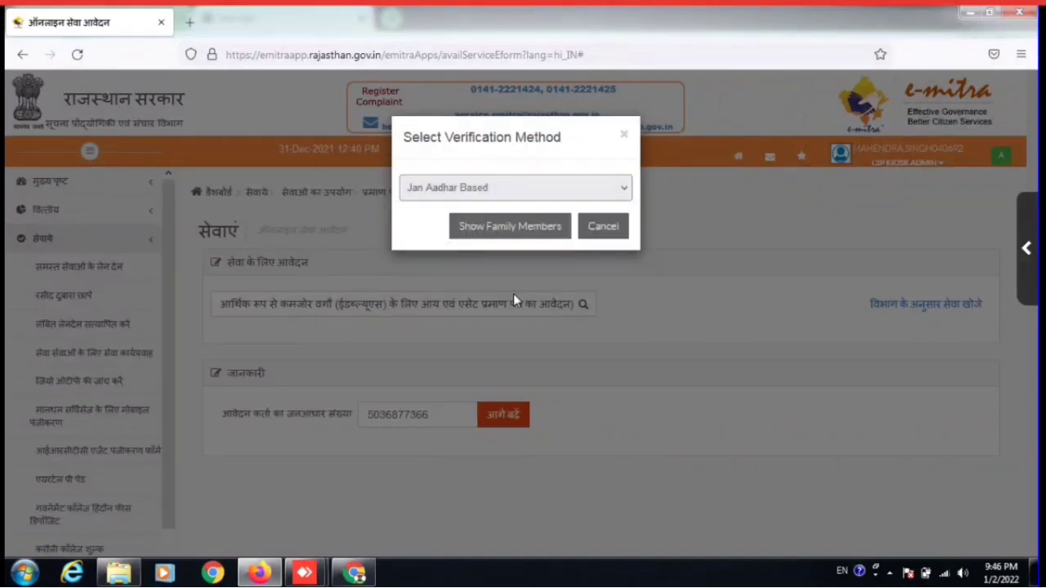
pyautogui.press('Tab')
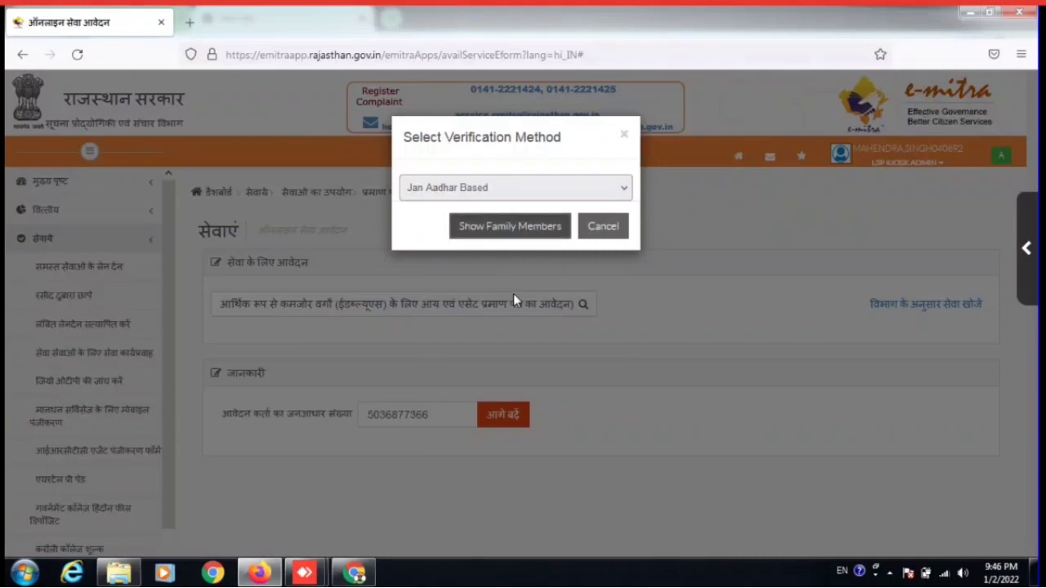
pyautogui.press('Return')
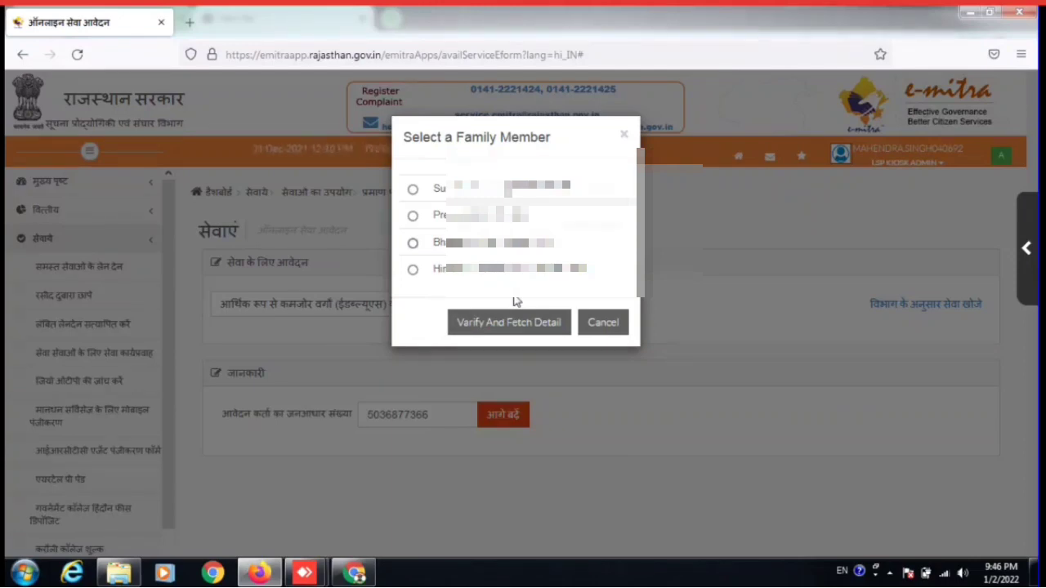
# Step: Select the third family member as the applicant, then verify and fetch that person's details
pyautogui.press('Down')
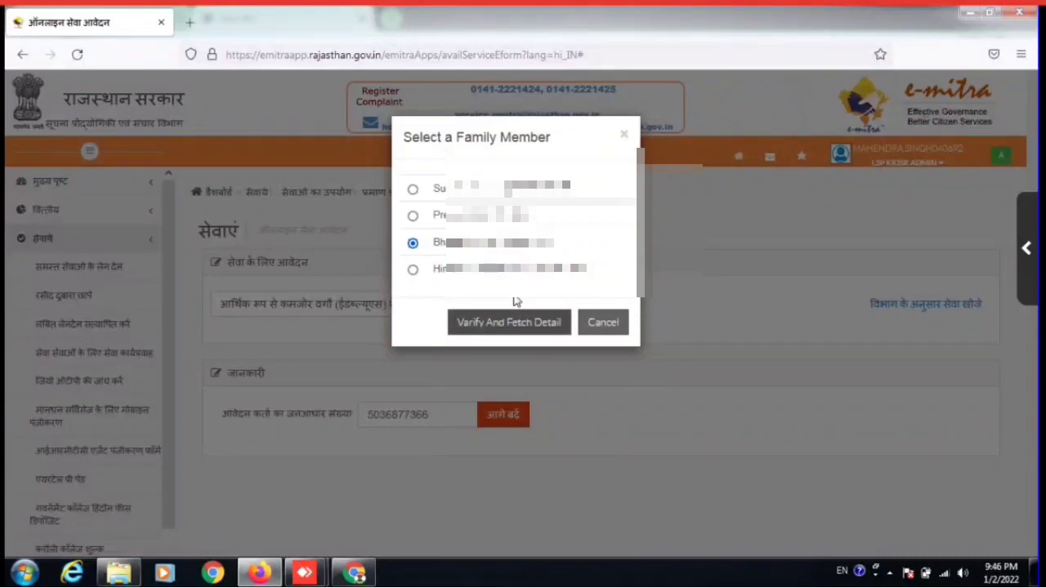
pyautogui.click(514, 314)
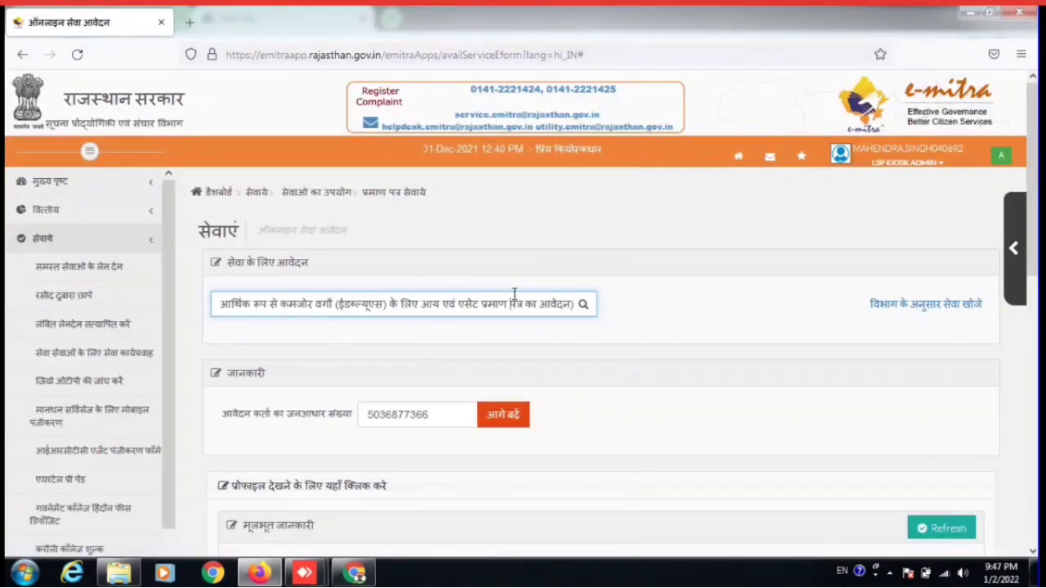
# Step: Go through the applicant's basic profile details and confirm General as the category (श्रेणी)
pyautogui.scroll(-4, 514, 293)
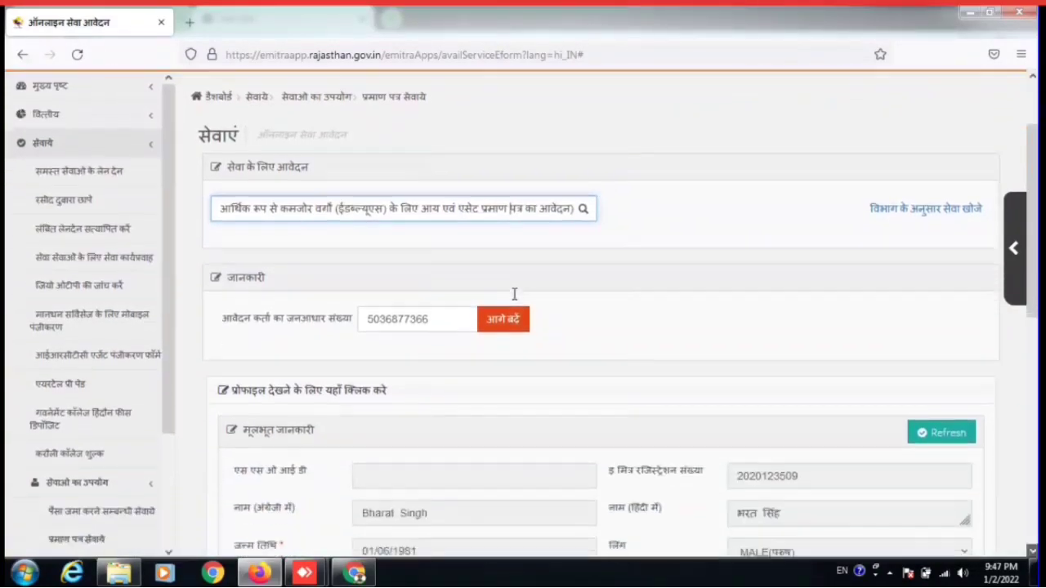
pyautogui.scroll(-1, 607, 327)
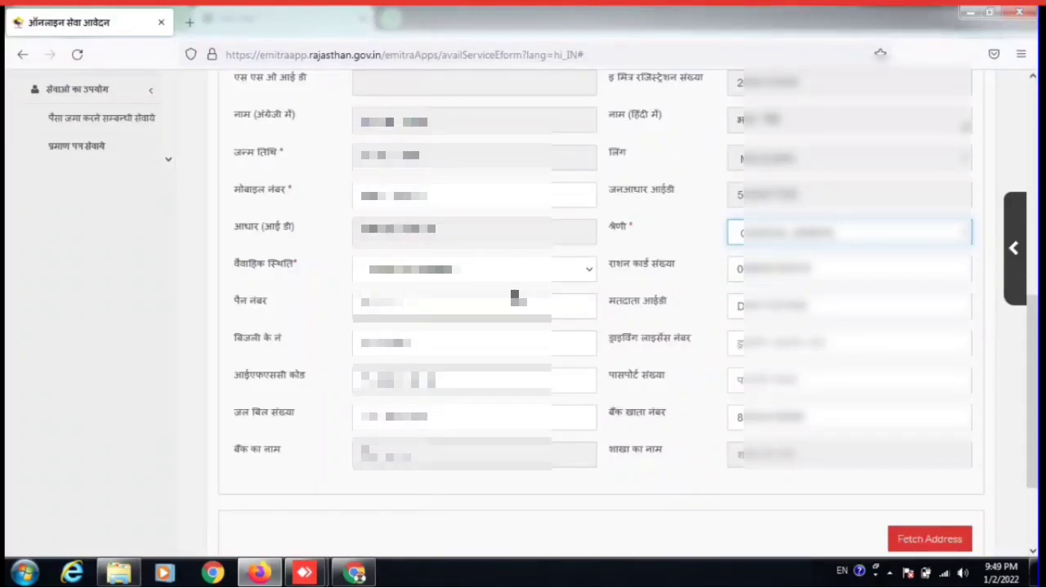
pyautogui.hotkey('alt', 'Down')
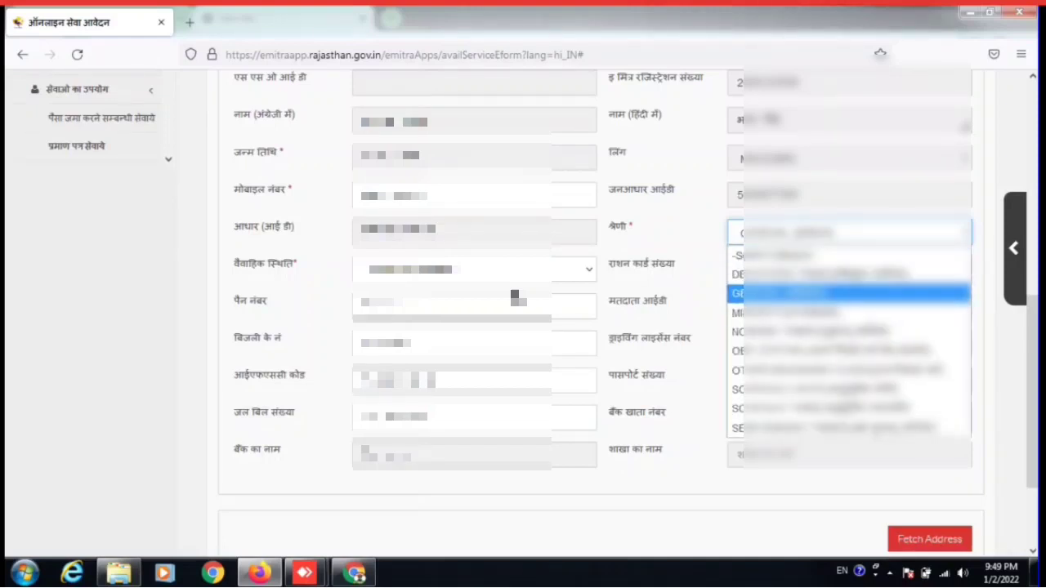
pyautogui.press('Return')
pyautogui.press('Tab')
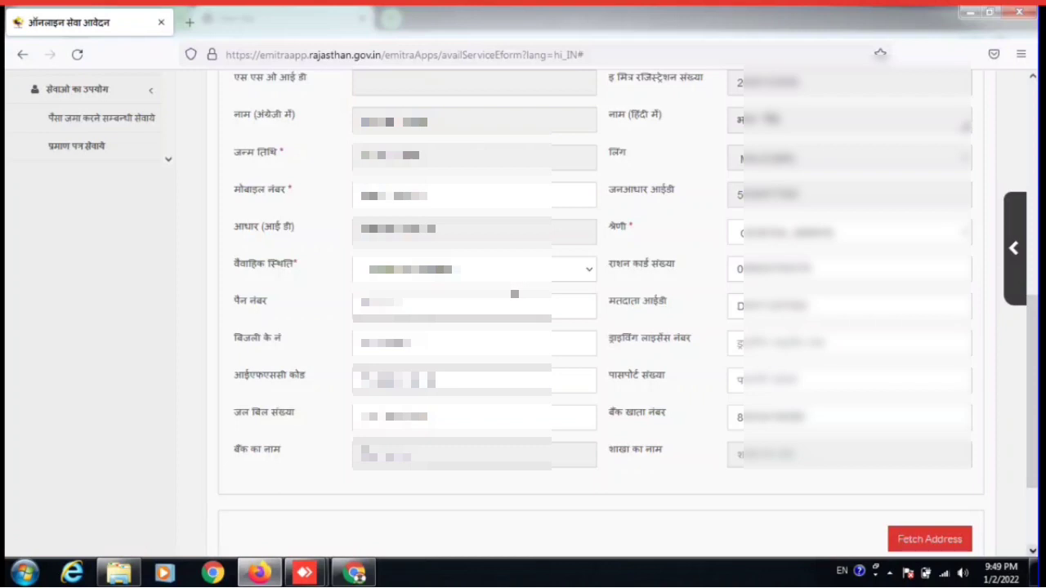
# Step: Fetch the applicant's address, complete the current address as rural (ग्रामीण), and set the permanent address to match it
pyautogui.scroll(-1, 514, 294)
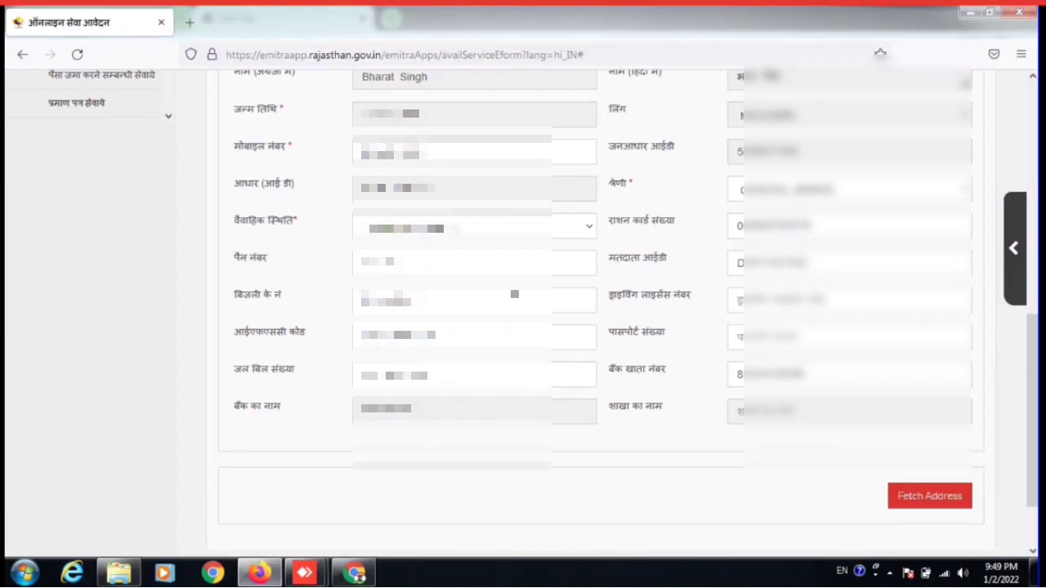
pyautogui.scroll(-1, 514, 293)
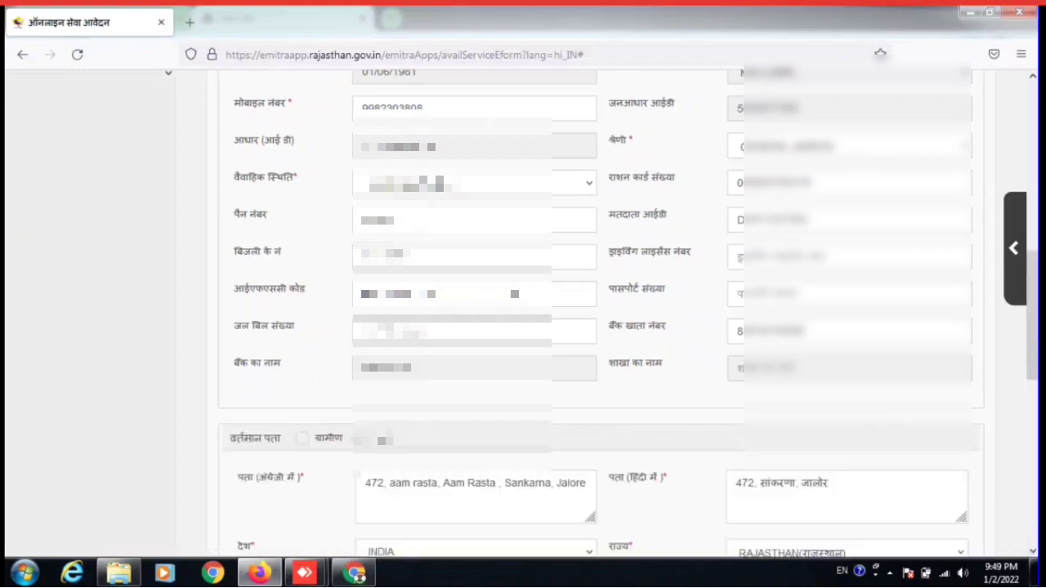
pyautogui.scroll(-2, 514, 294)
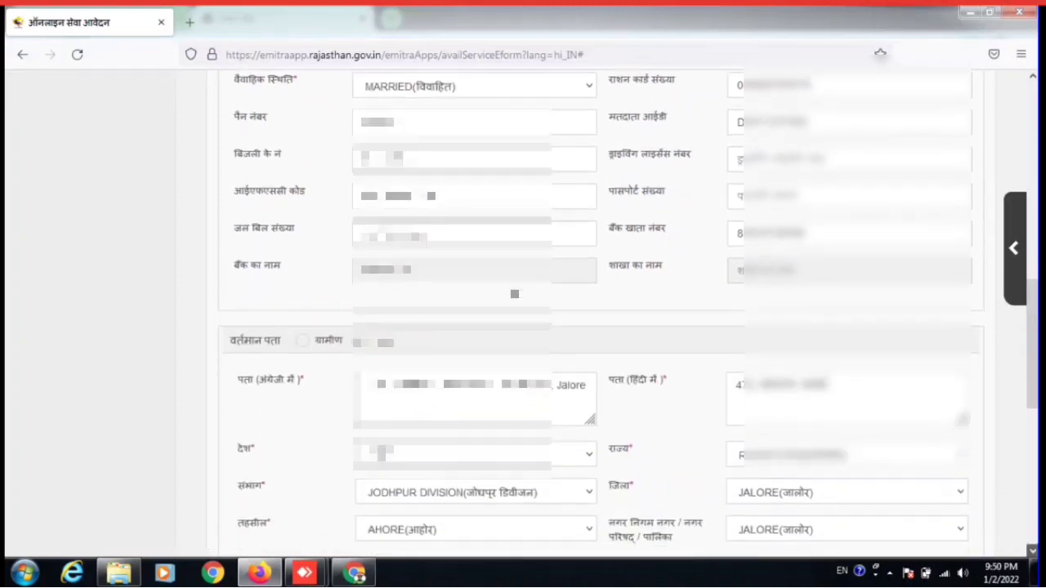
pyautogui.scroll(-4, 514, 294)
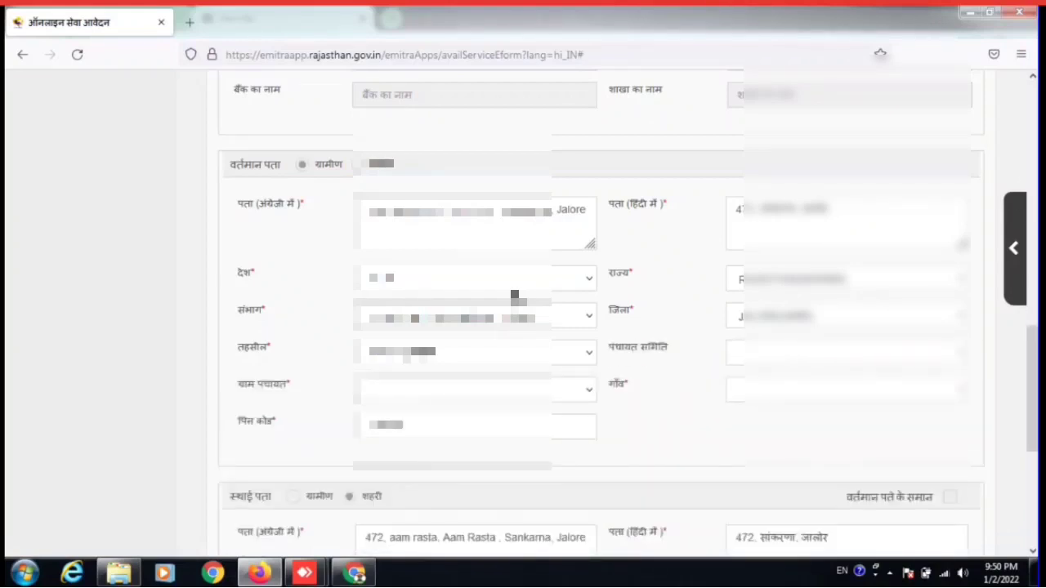
pyautogui.scroll(-2, 515, 294)
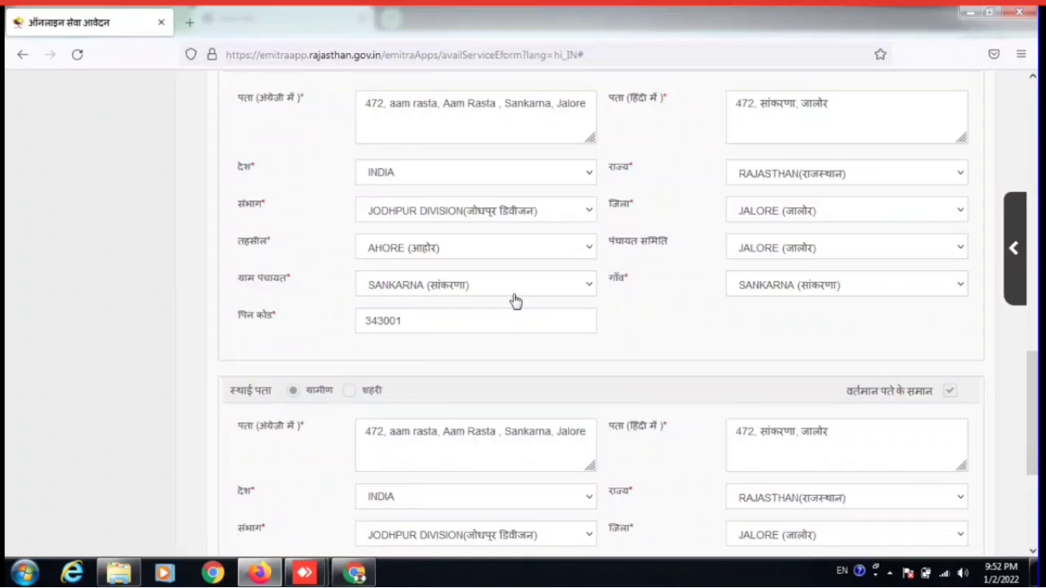
# Step: Check both address sections, proceed to the EWS application form, and acknowledge the e-Mitra registration message
pyautogui.scroll(1, 515, 302)
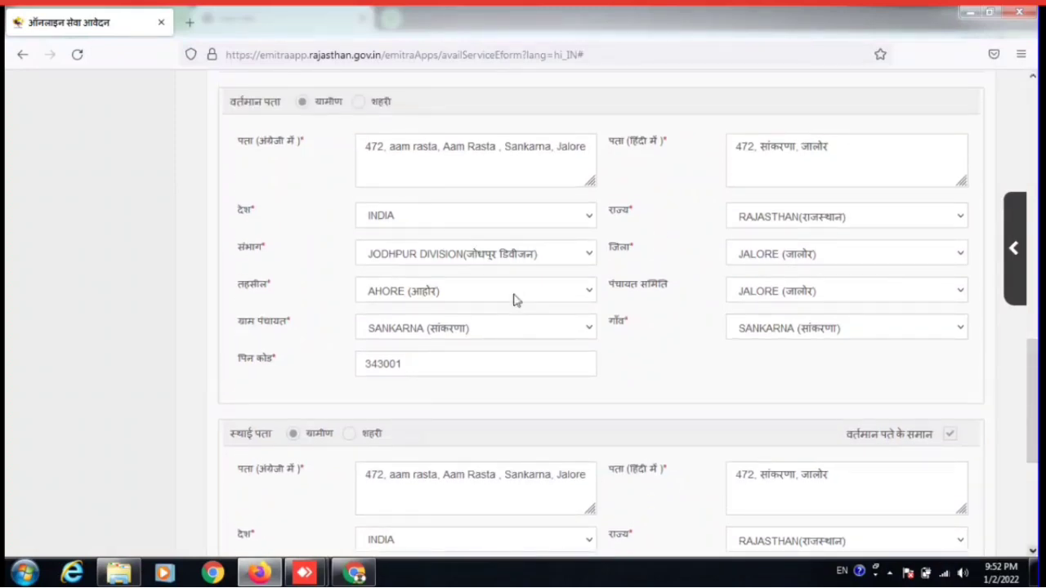
pyautogui.scroll(-1, 515, 300)
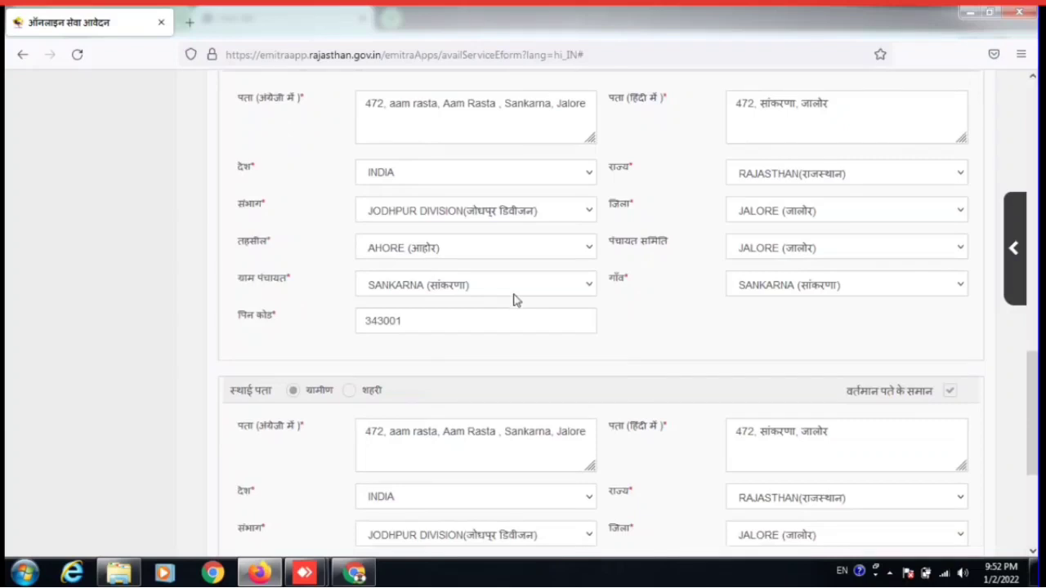
pyautogui.scroll(-5, 515, 300)
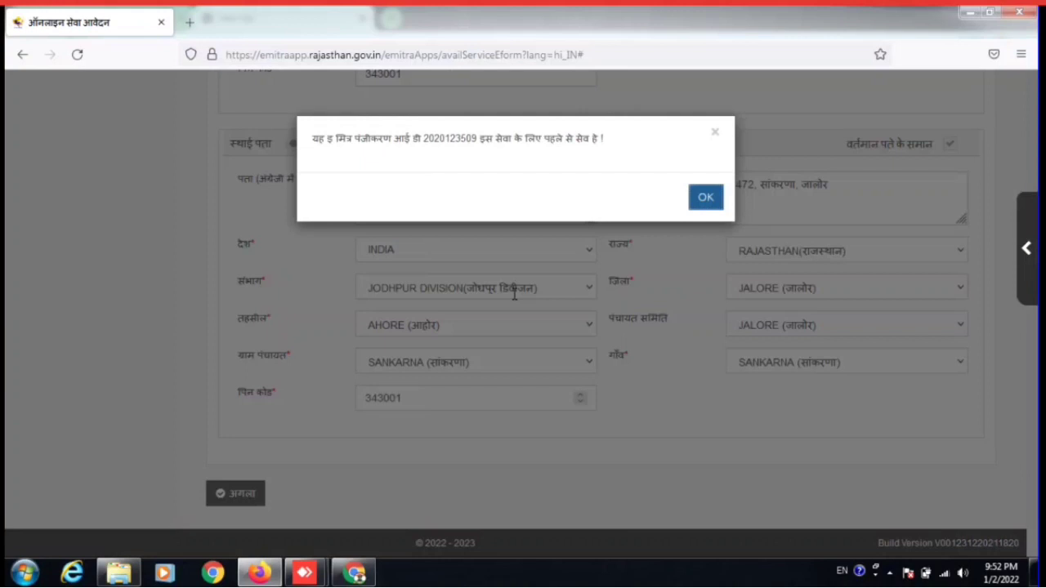
pyautogui.press('Return')
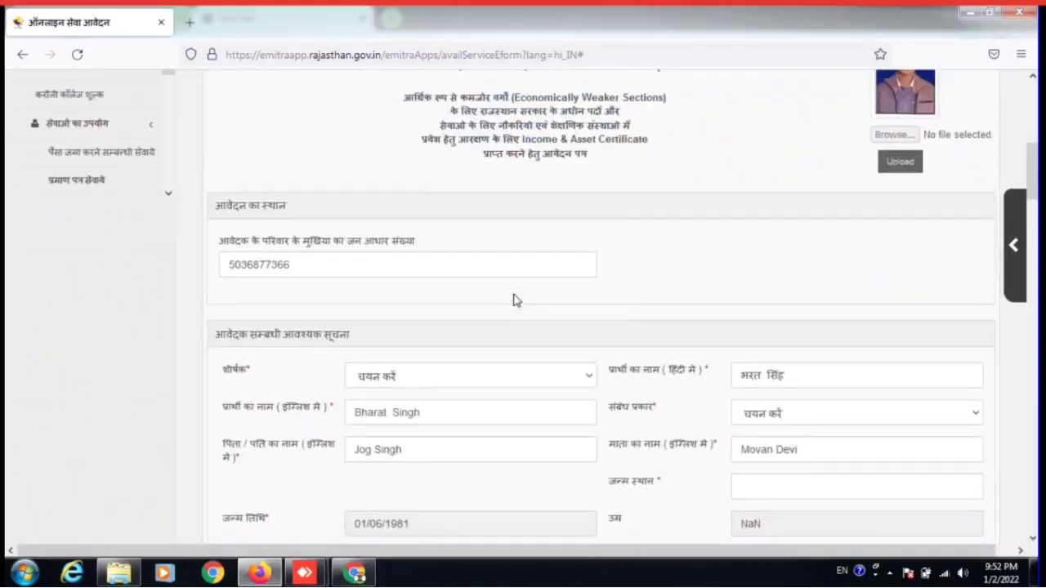
# Step: Look over the top of the EWS application form and set the applicant's title (शीर्षक) to श्री
pyautogui.scroll(3, 513, 301)
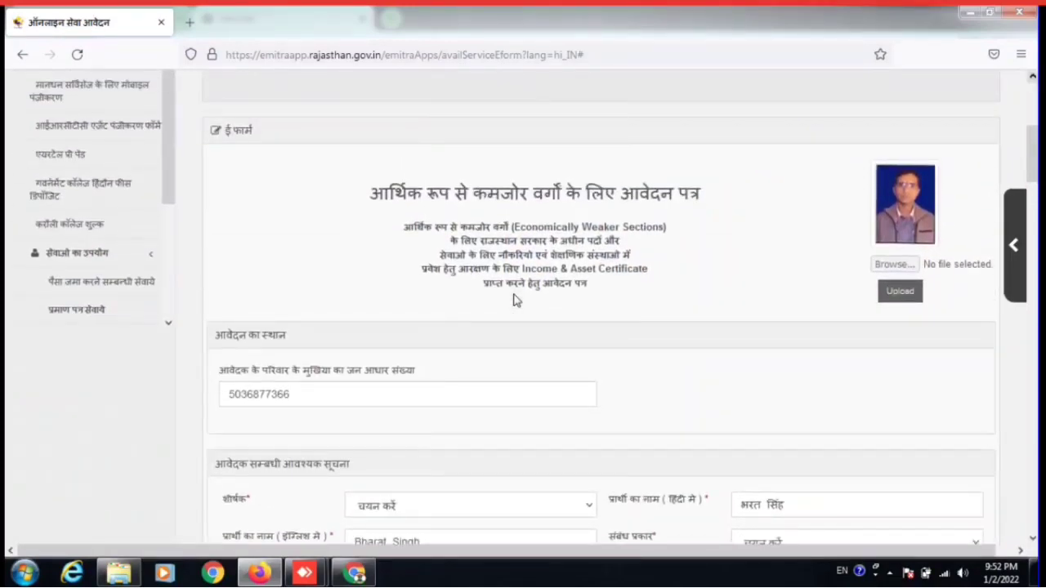
pyautogui.scroll(3, 514, 301)
pyautogui.scroll(-3, 513, 300)
pyautogui.scroll(-3, 514, 300)
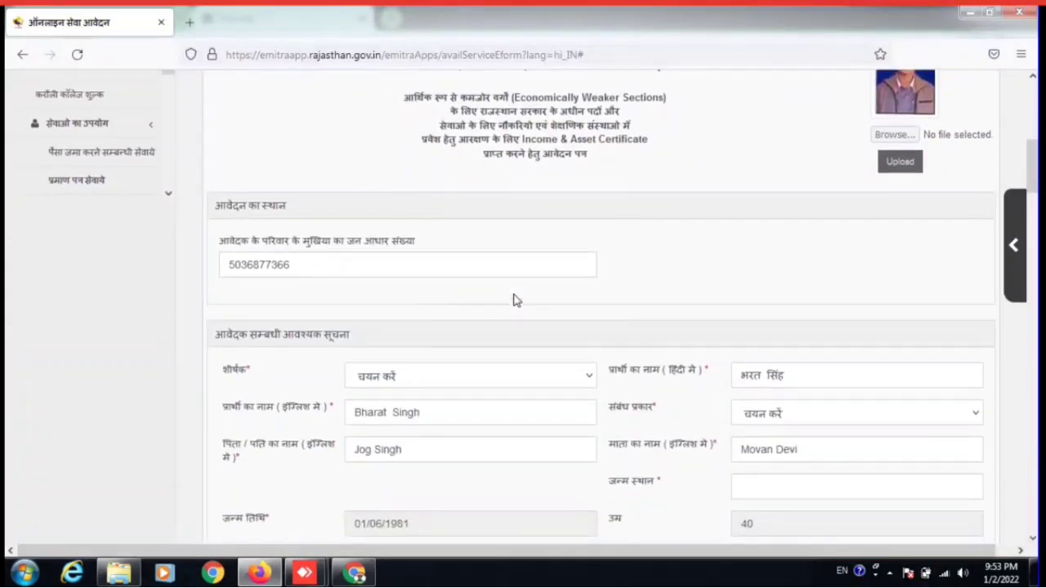
pyautogui.hotkey('alt', 'Down')
pyautogui.press('Down')
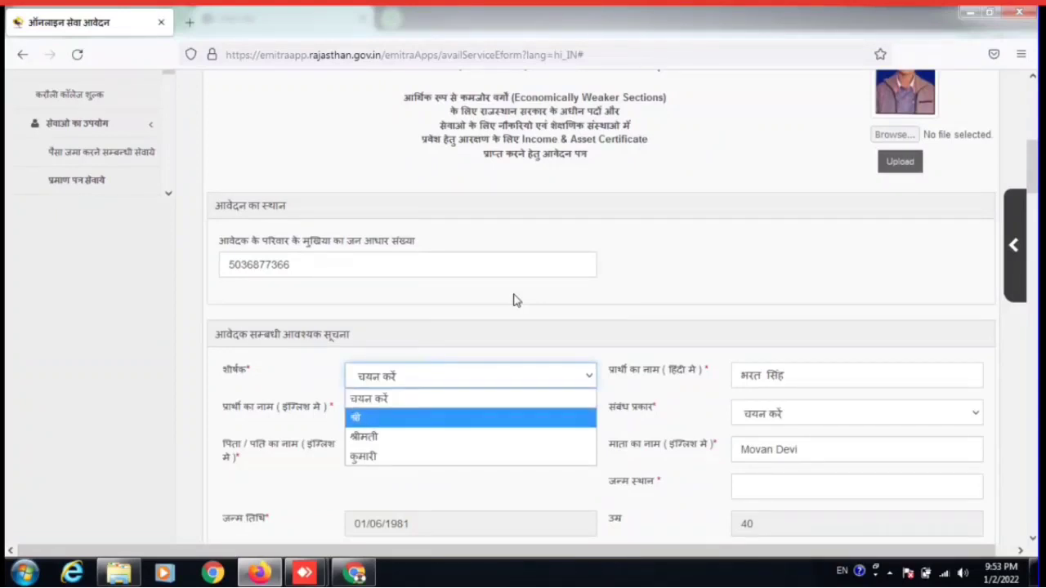
pyautogui.press('Down')
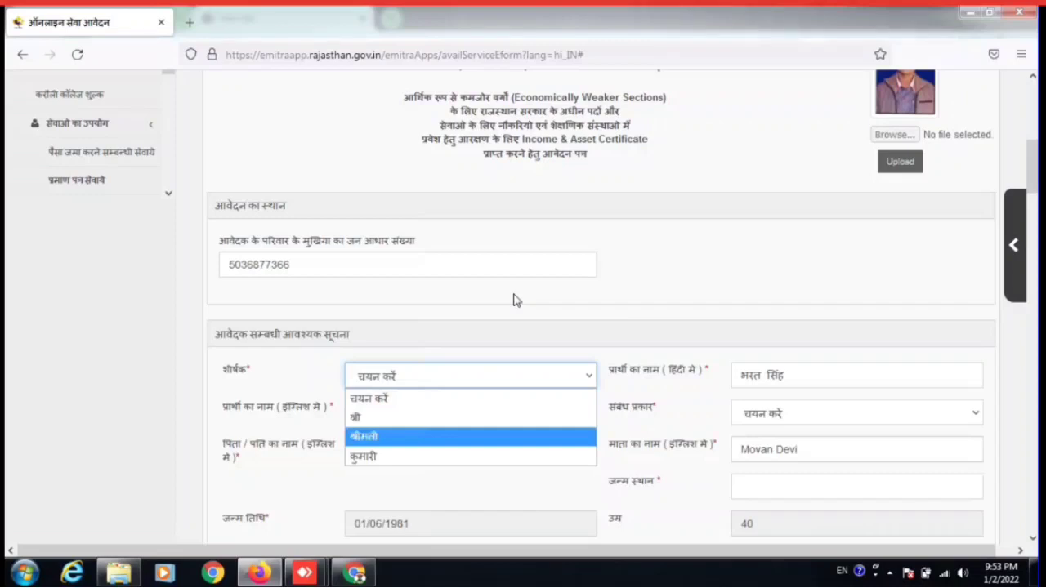
pyautogui.press('Down')
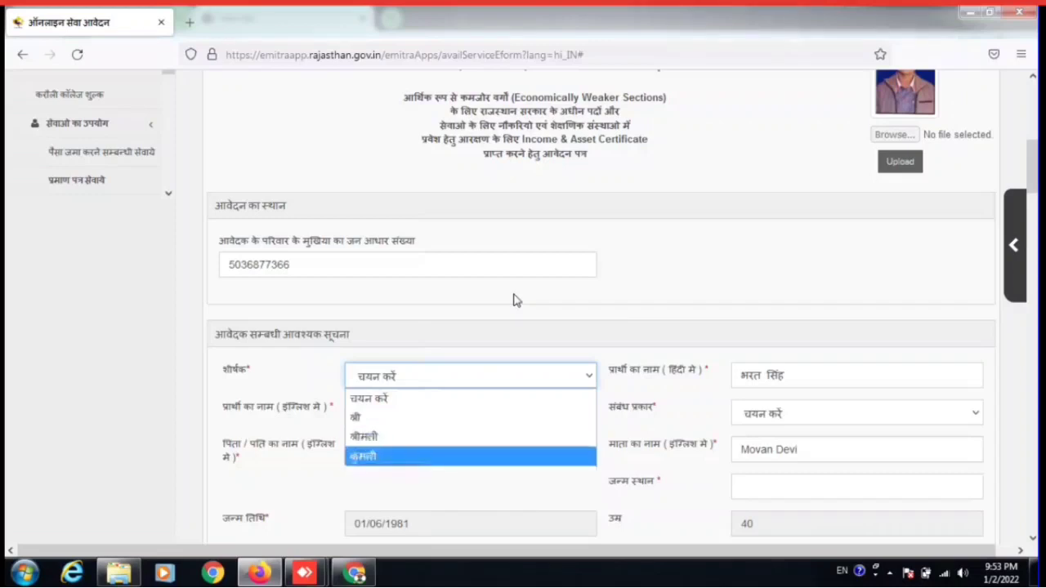
pyautogui.press('Home')
pyautogui.press('Down')
pyautogui.press('Return')
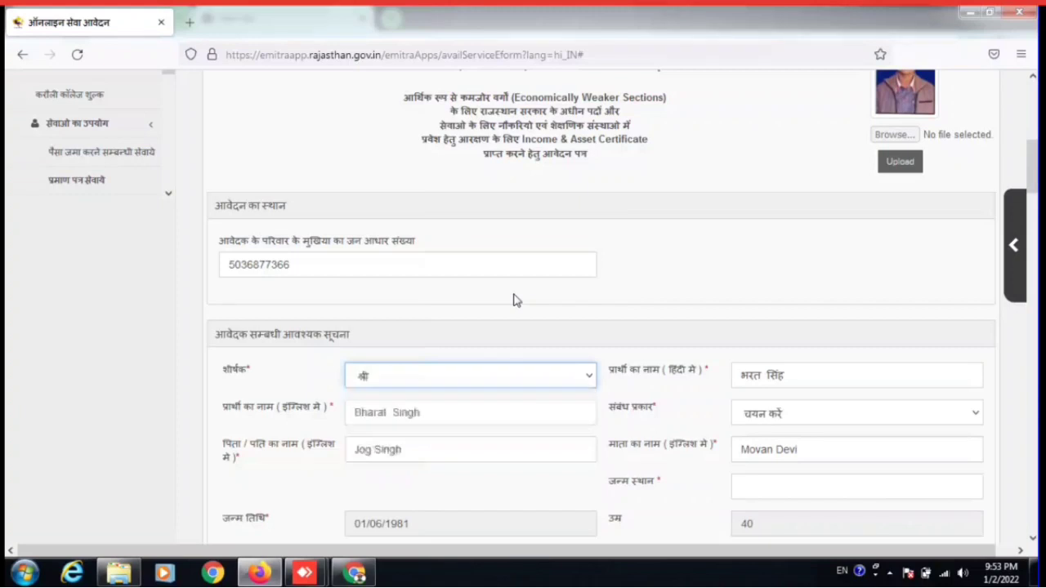
pyautogui.click(515, 300)
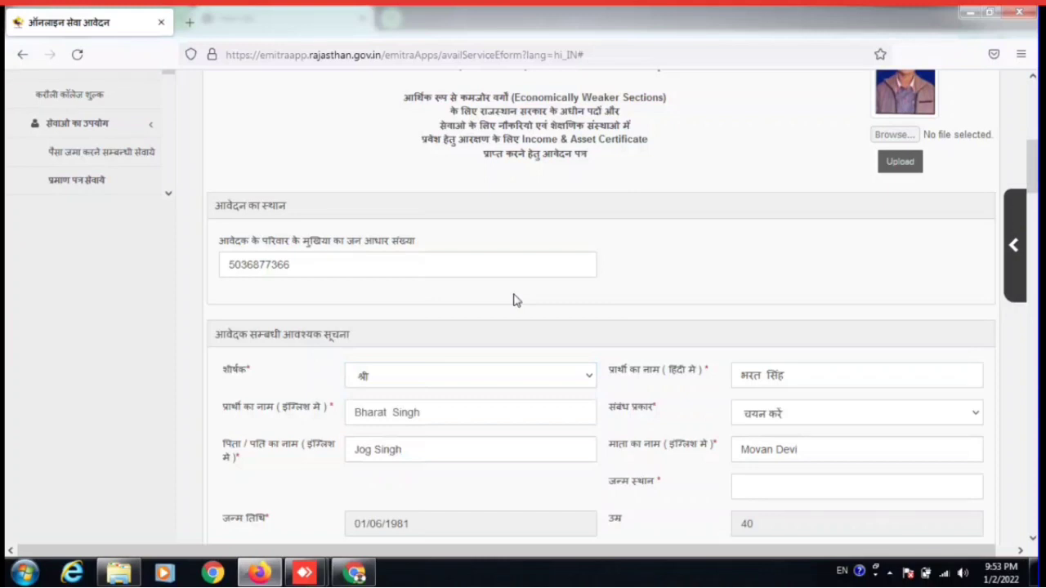
# Step: Set the applicant's relation type (संबंध प्रकार) to पिता
pyautogui.hotkey('alt', 'Down')
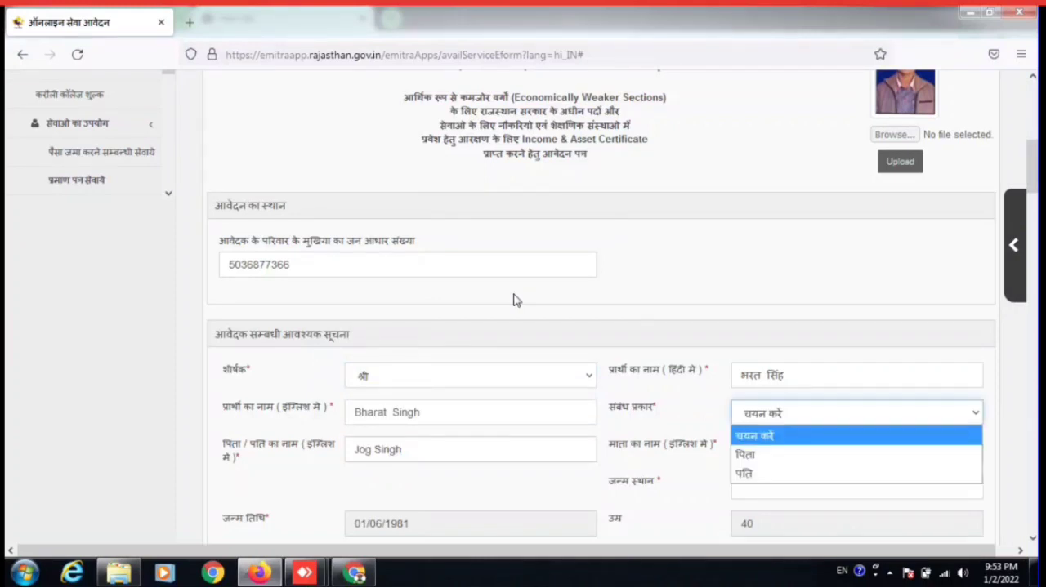
pyautogui.press('Down')
pyautogui.press('Return')
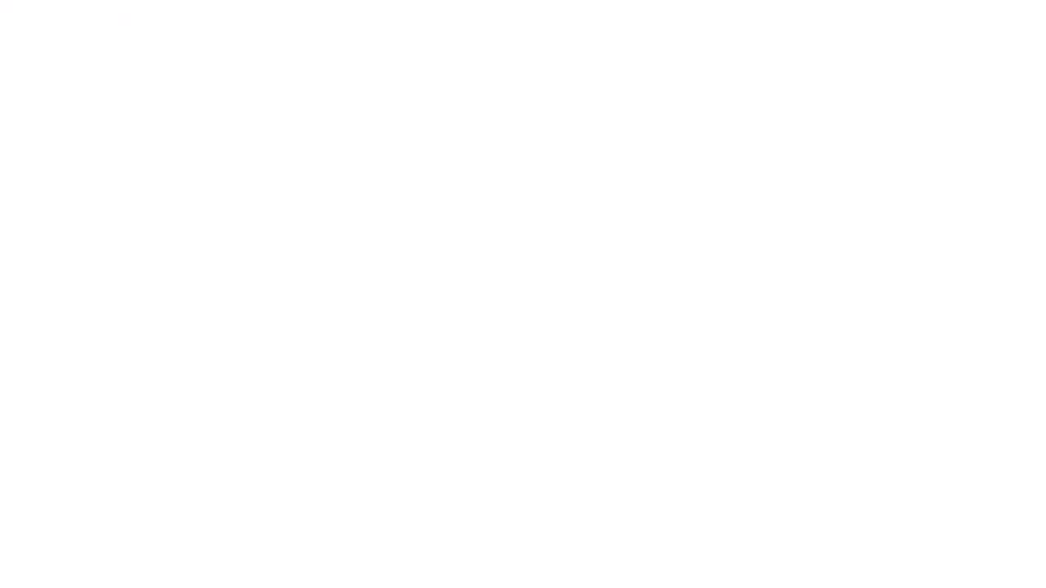
# Step: Review the applicant's personal details, from title and parents' names to religion, caste, sub-caste, mobile number and Aadhaar ID
pyautogui.scroll(-3, 513, 300)
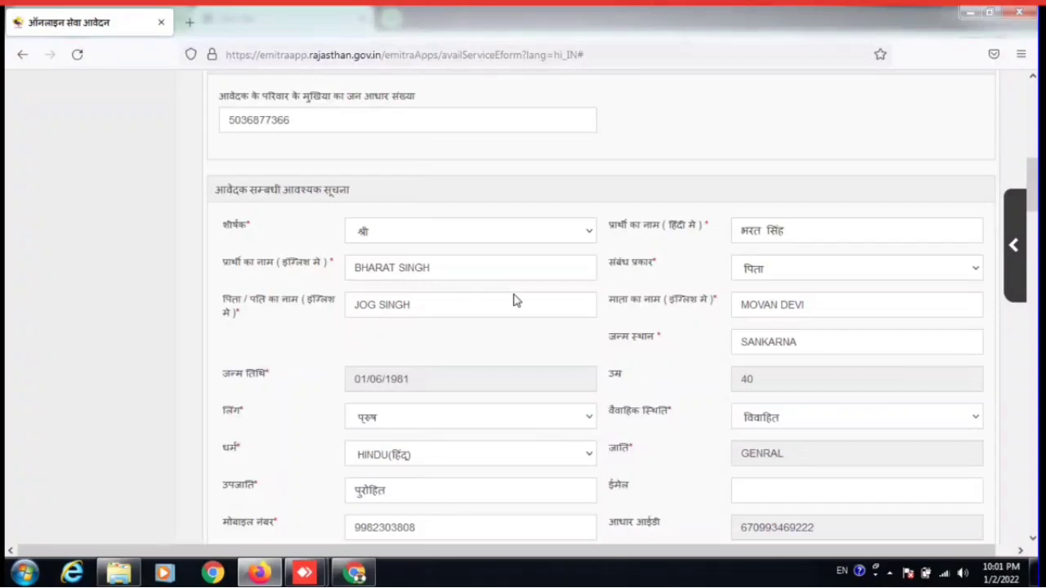
pyautogui.scroll(-1, 513, 301)
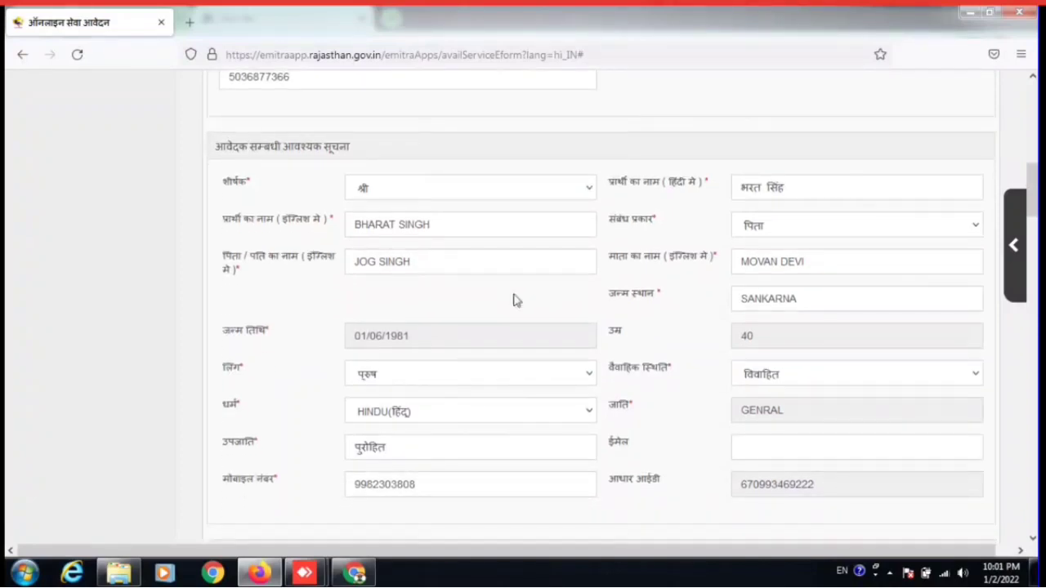
pyautogui.scroll(-2, 513, 301)
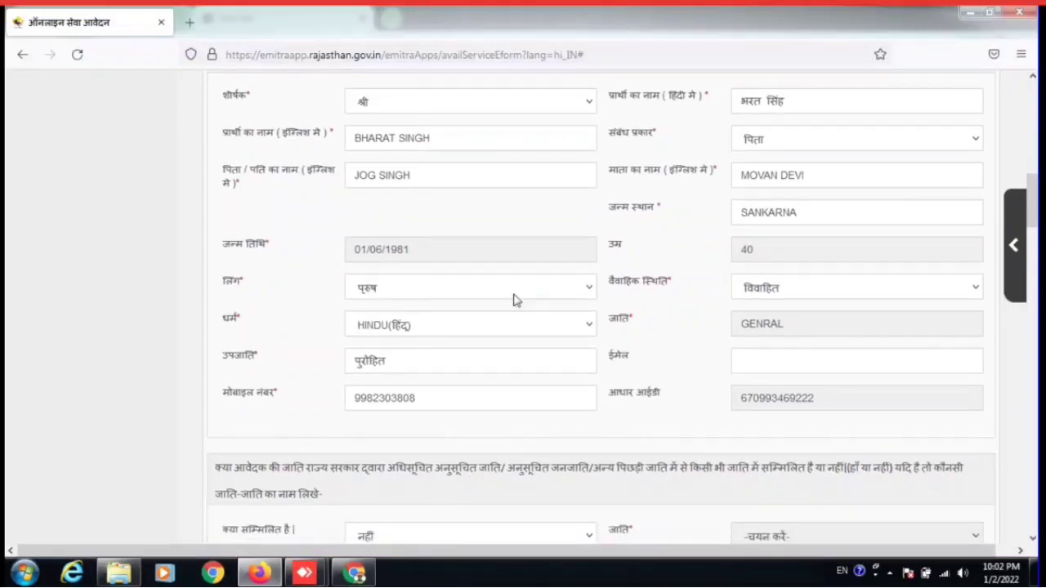
pyautogui.scroll(-1, 514, 300)
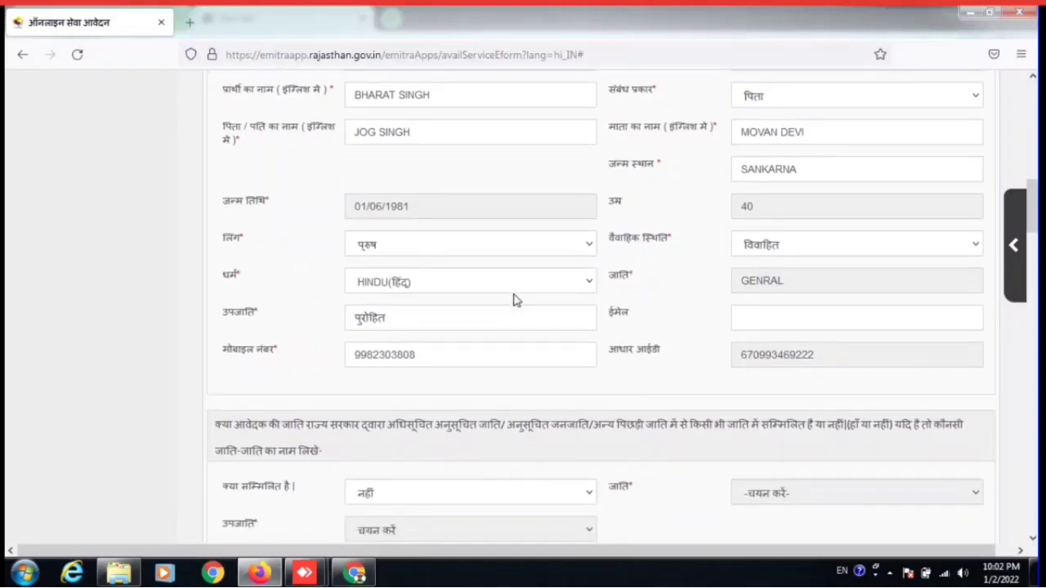
pyautogui.scroll(-1, 515, 301)
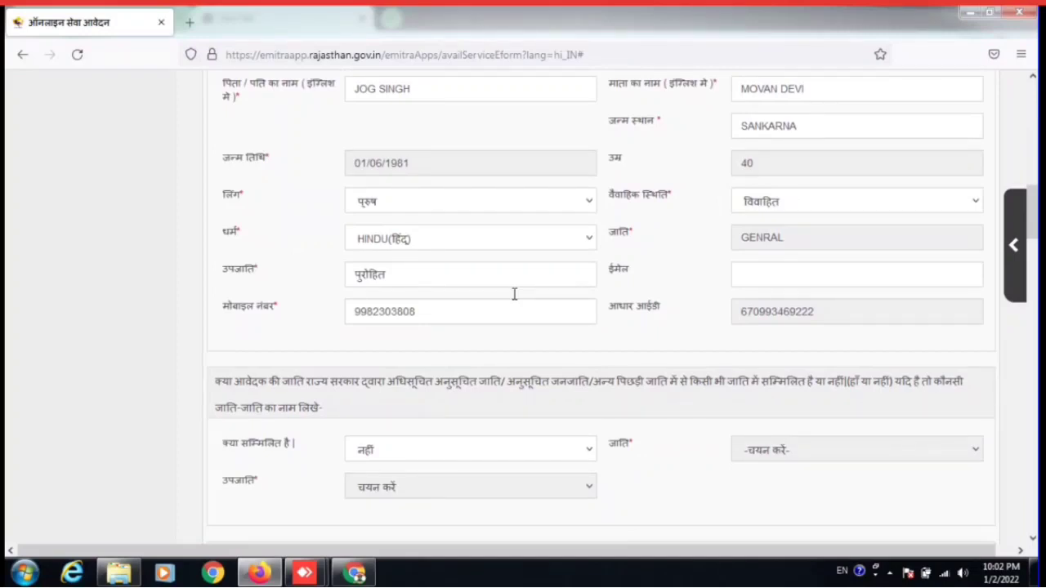
pyautogui.scroll(-1, 515, 294)
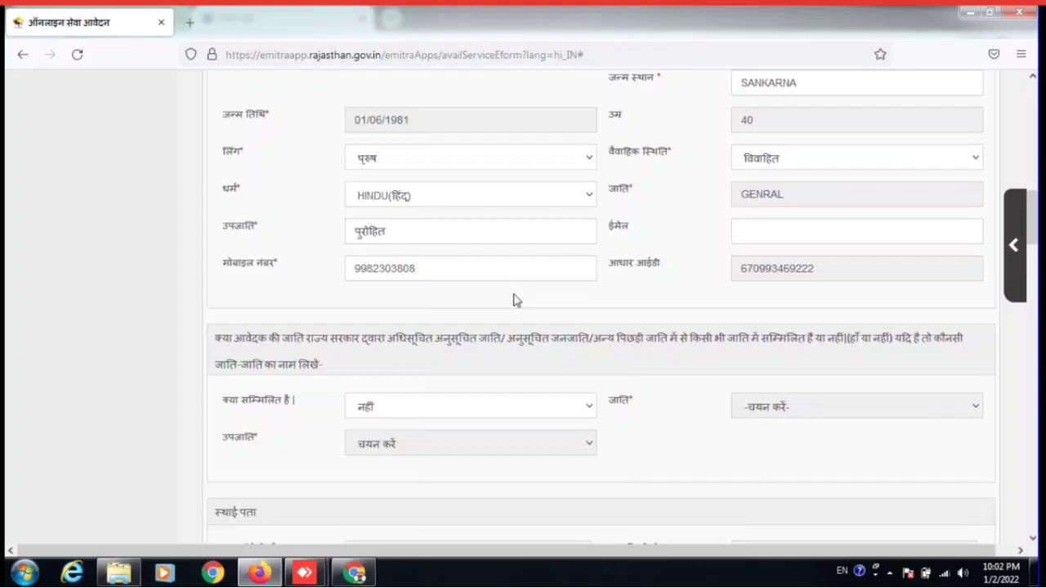
pyautogui.scroll(-2, 513, 300)
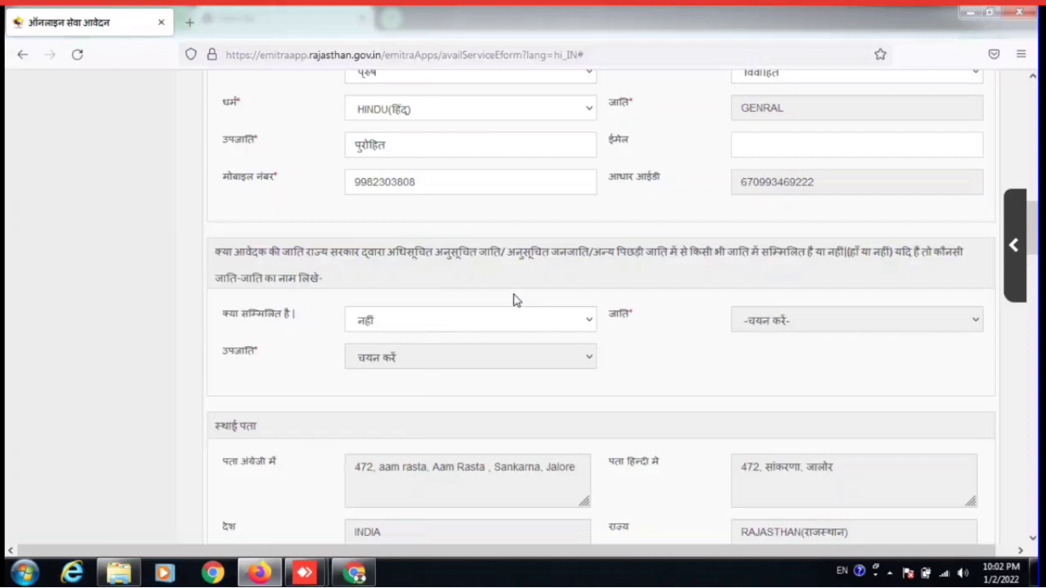
# Step: Confirm नहीं as the answer on whether the applicant's caste is a notified SC, ST or OBC caste
pyautogui.click(515, 309)
pyautogui.press('Return')
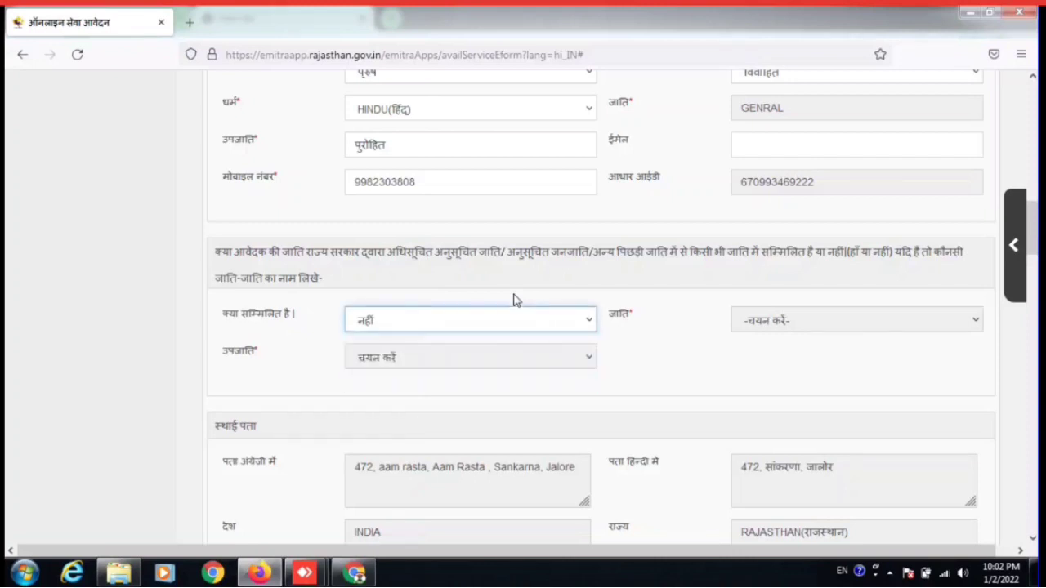
pyautogui.click(515, 300)
# Step: Check the applicant's permanent address (स्थाई पता) and current address (वर्तमान पता) in the form
pyautogui.scroll(-5, 515, 300)
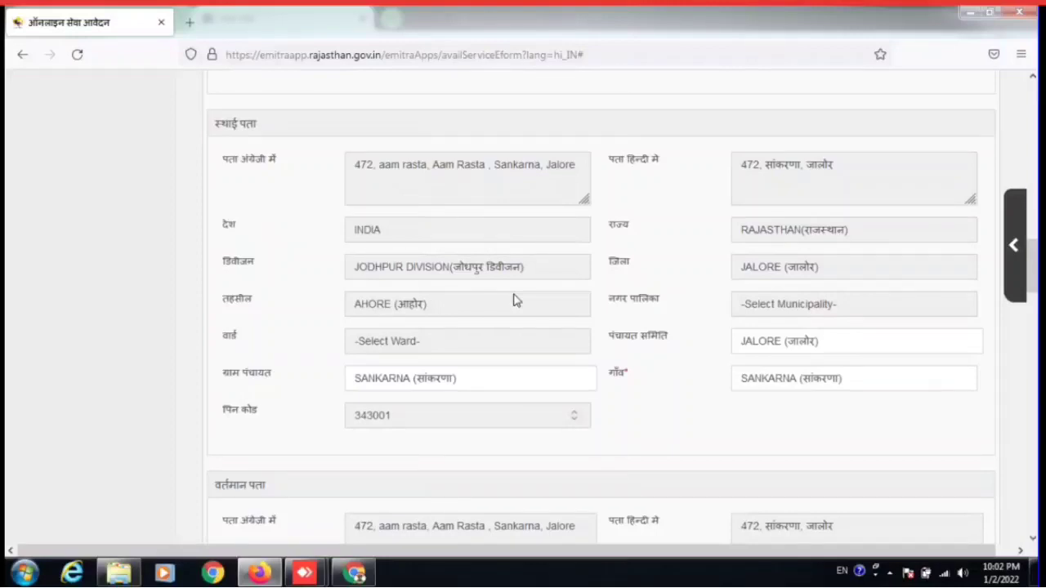
pyautogui.scroll(-4, 515, 300)
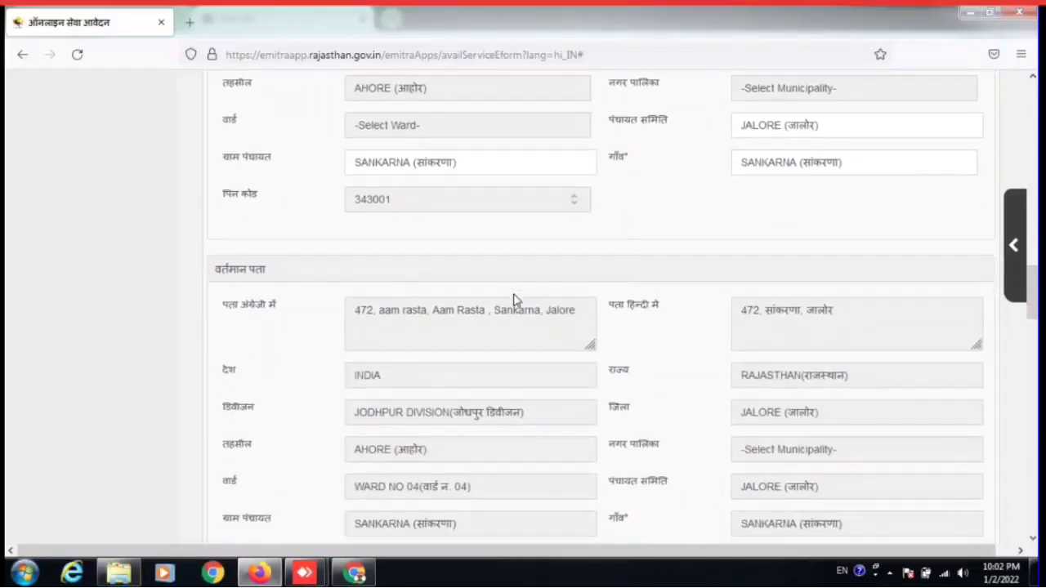
pyautogui.scroll(-4, 515, 300)
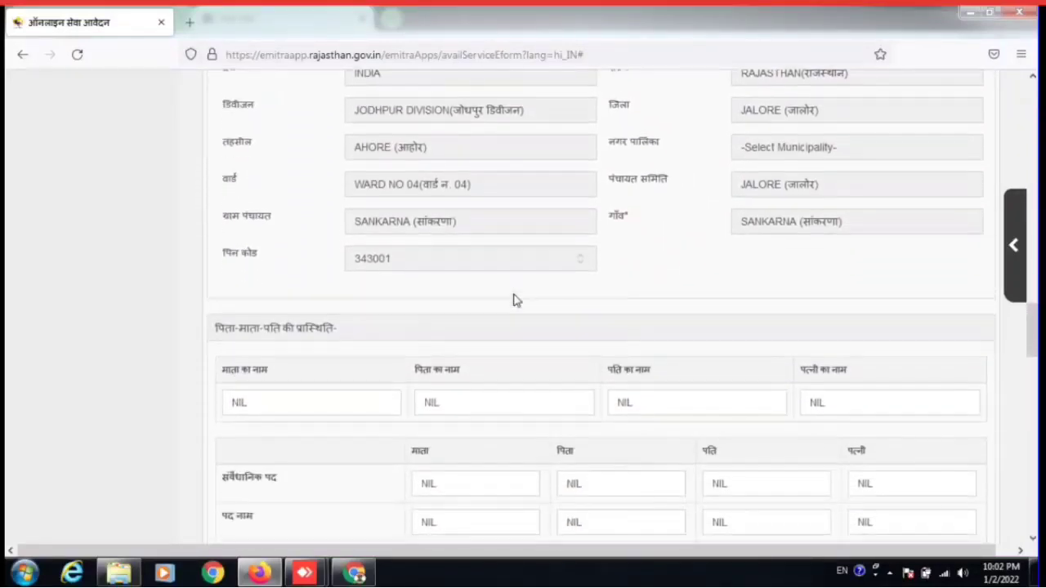
# Step: Review the parents' and spouse's status, government service and occupation entries, along with the family's annual income section
pyautogui.scroll(-2, 515, 300)
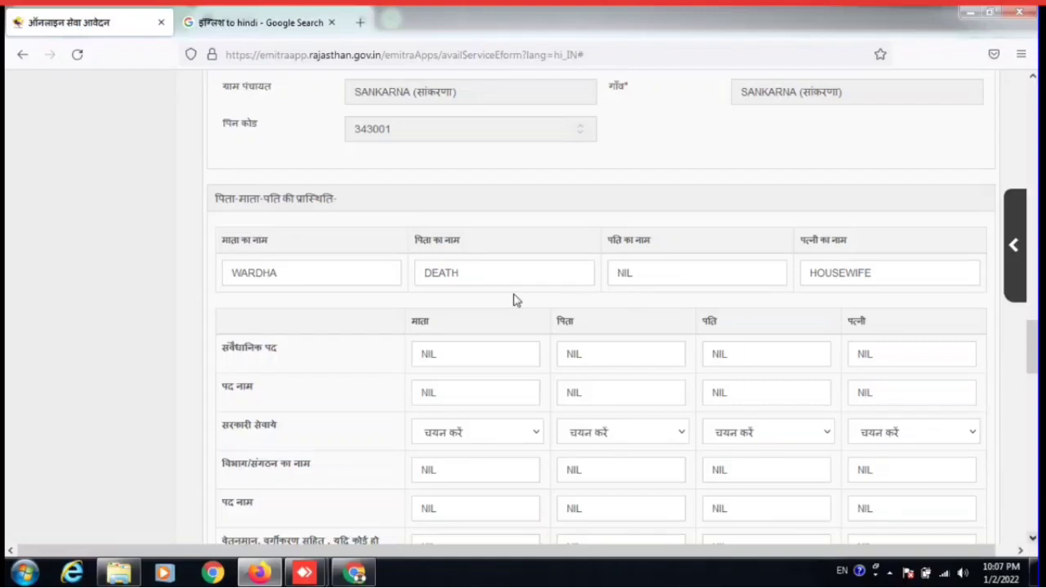
pyautogui.scroll(-1, 513, 301)
pyautogui.scroll(-1, 514, 301)
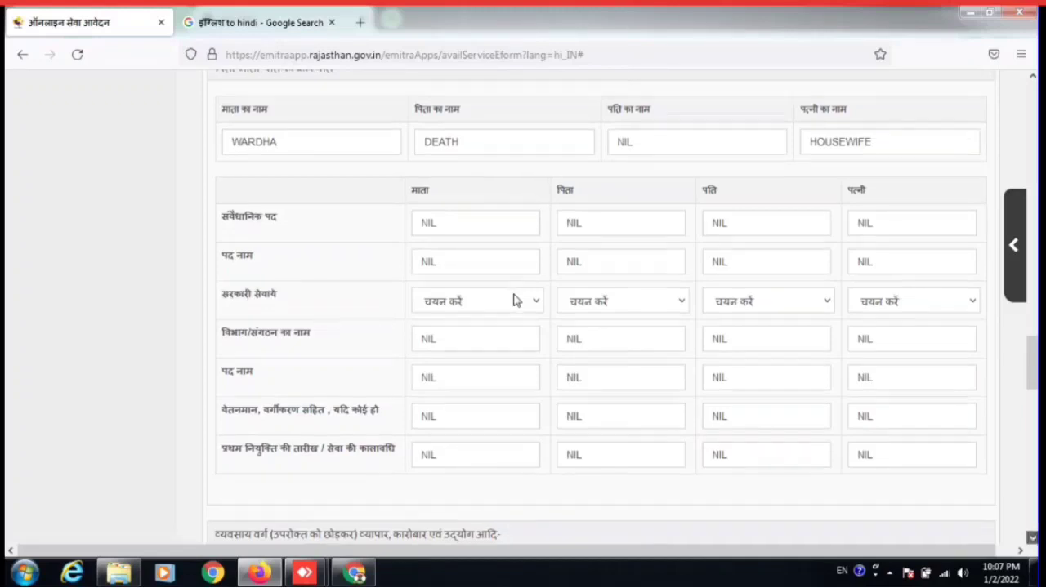
pyautogui.scroll(-1, 513, 301)
pyautogui.scroll(-3, 513, 301)
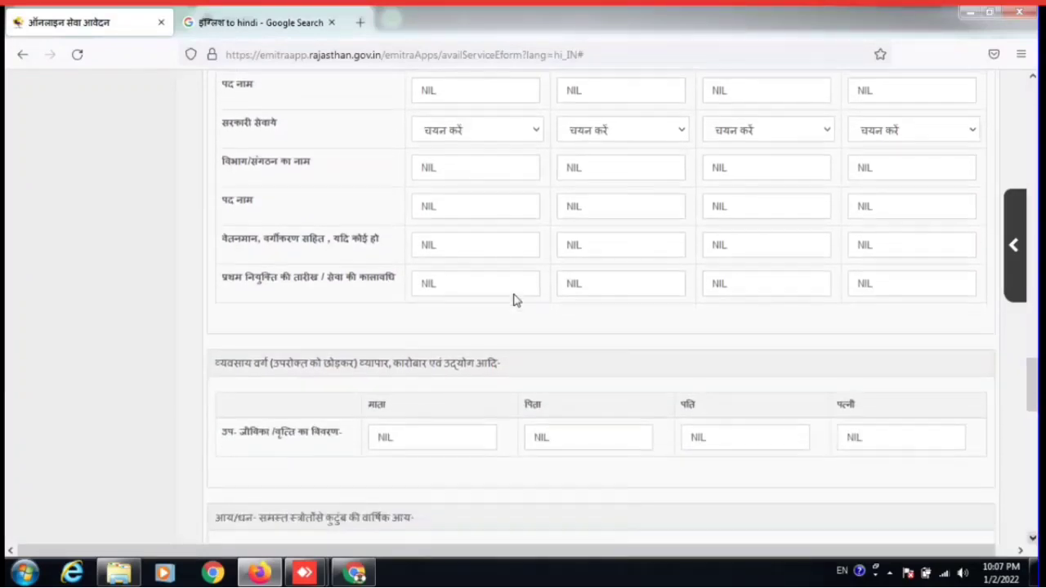
pyautogui.scroll(-2, 513, 301)
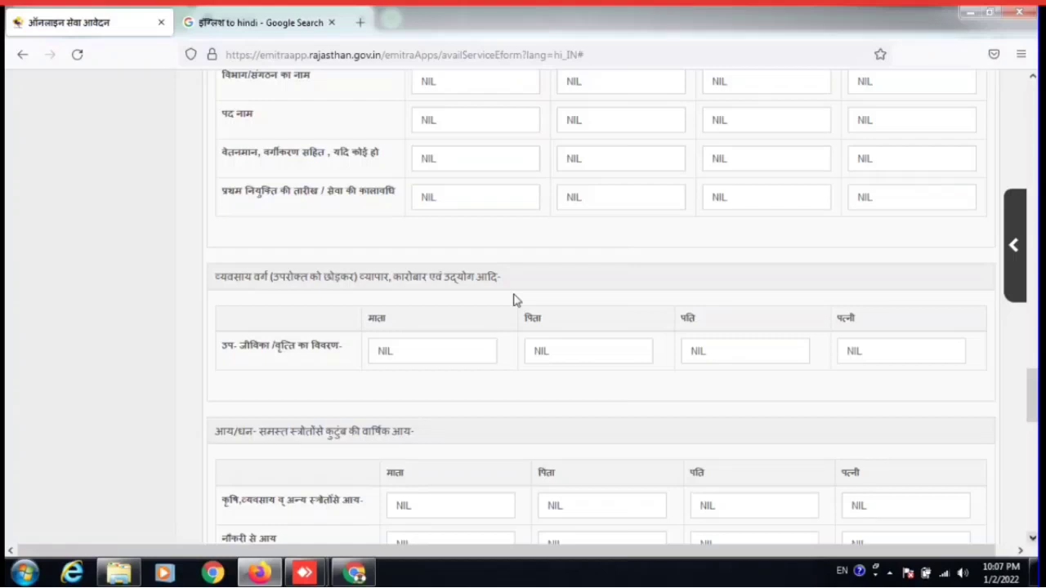
pyautogui.scroll(-1, 513, 300)
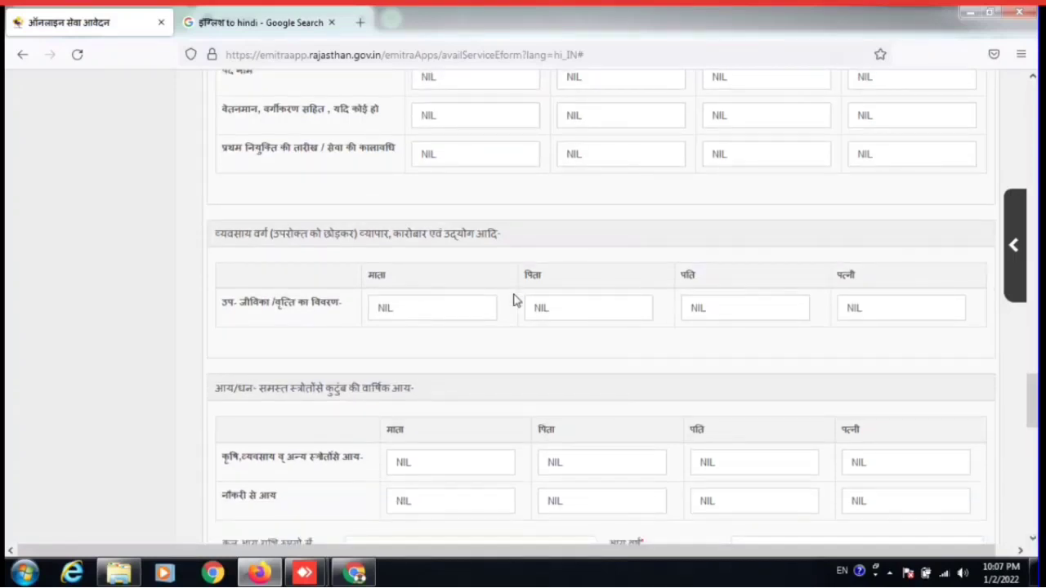
pyautogui.scroll(-1, 513, 300)
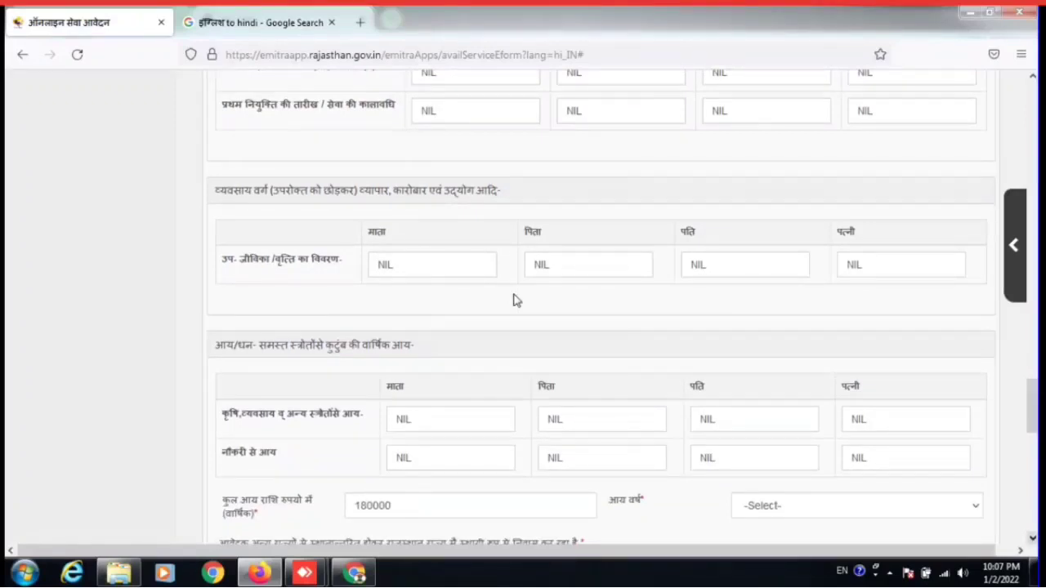
pyautogui.scroll(-1, 514, 300)
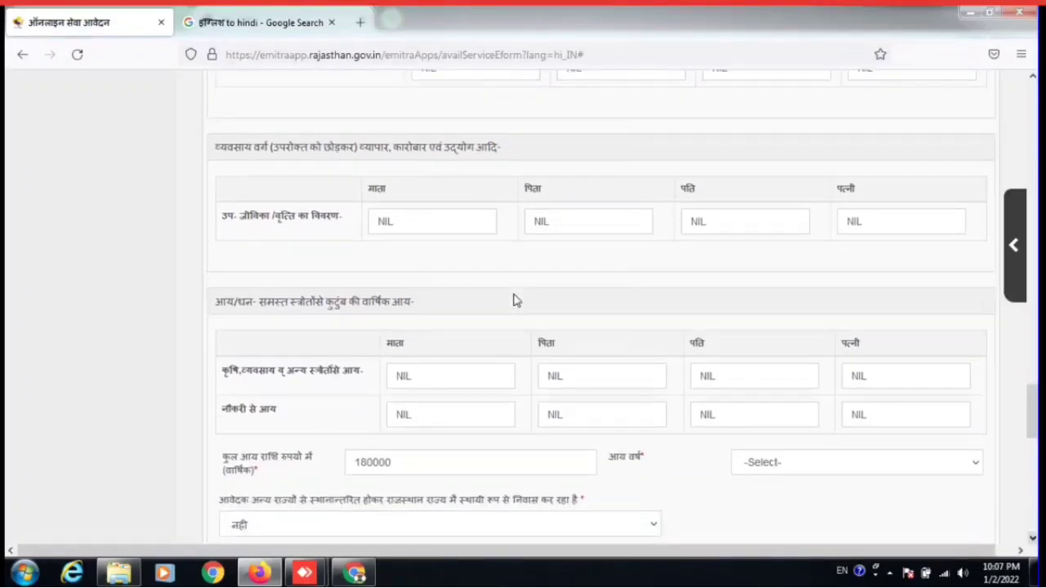
pyautogui.scroll(-2, 513, 300)
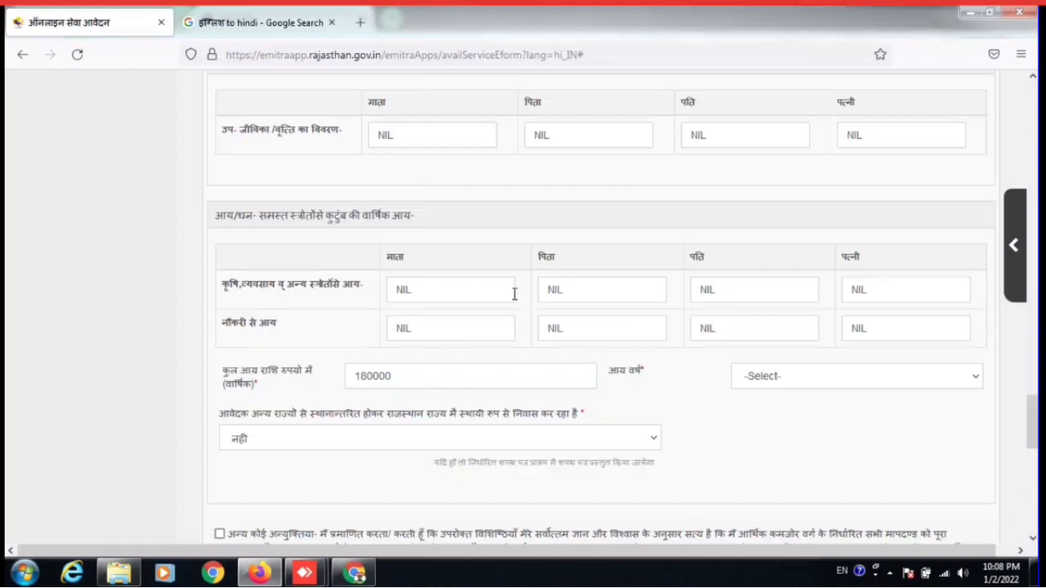
# Step: Set the income year (आय वर्ष) to 2020-21
pyautogui.hotkey('alt', 'Down')
pyautogui.press('Down')
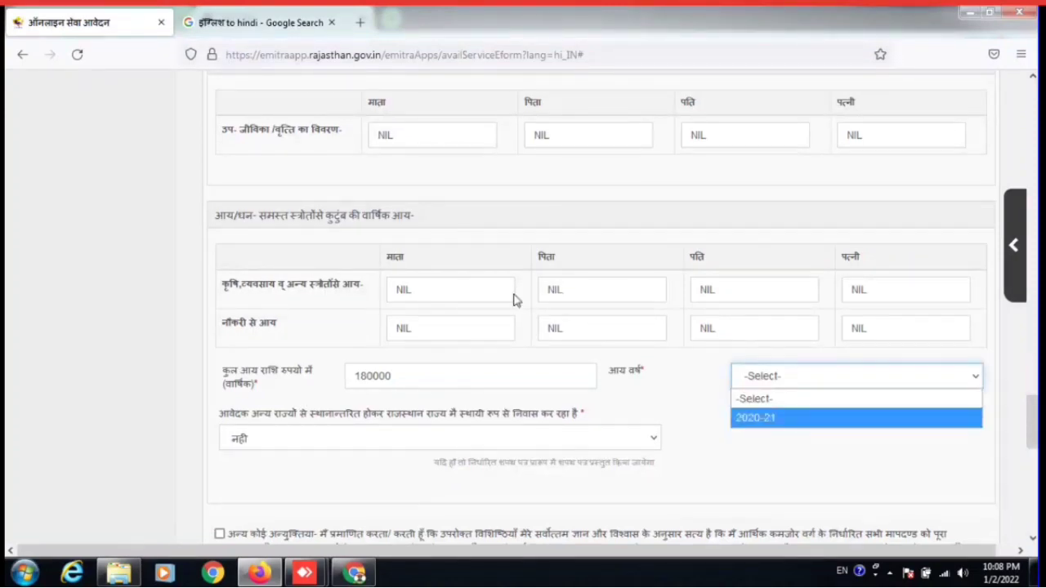
pyautogui.press('Return')
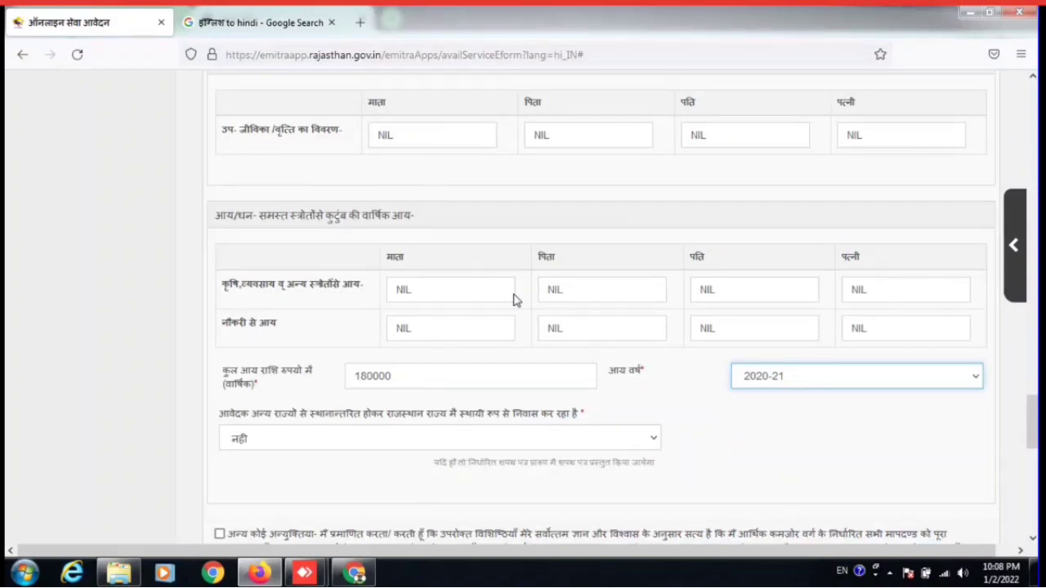
# Step: Switch the answer on whether the applicant migrated from another state to हाँ, and return it to नहीं
pyautogui.press('Tab')
pyautogui.hotkey('alt', 'Down')
pyautogui.press('Up')
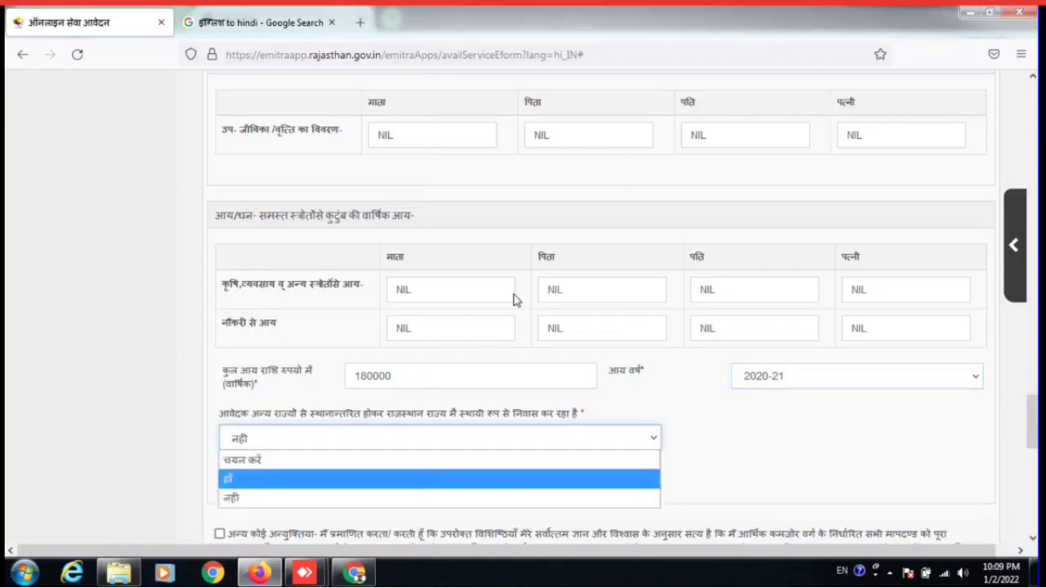
pyautogui.press('Return')
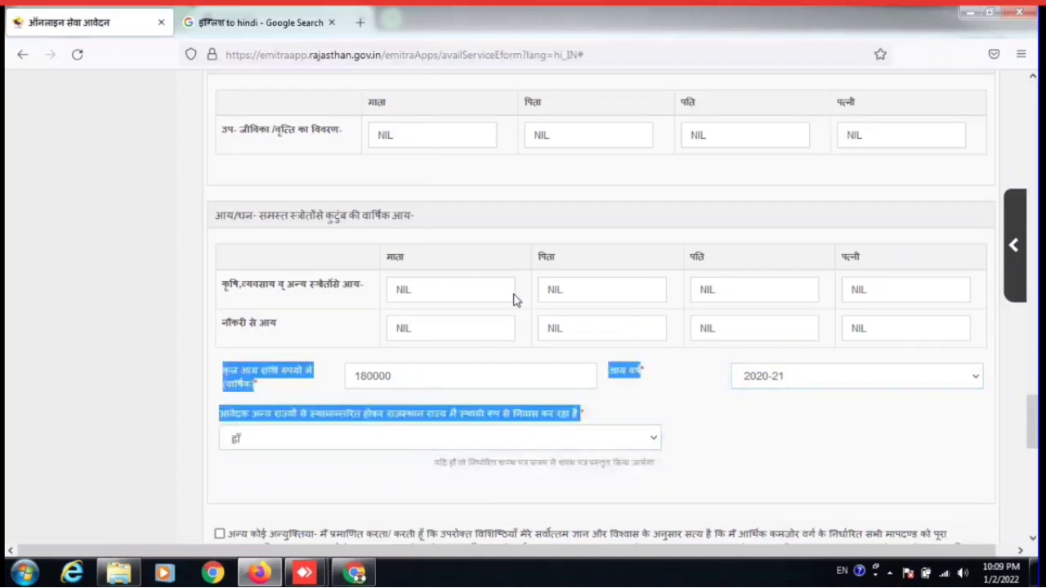
pyautogui.hotkey('alt', 'Down')
pyautogui.press('Down')
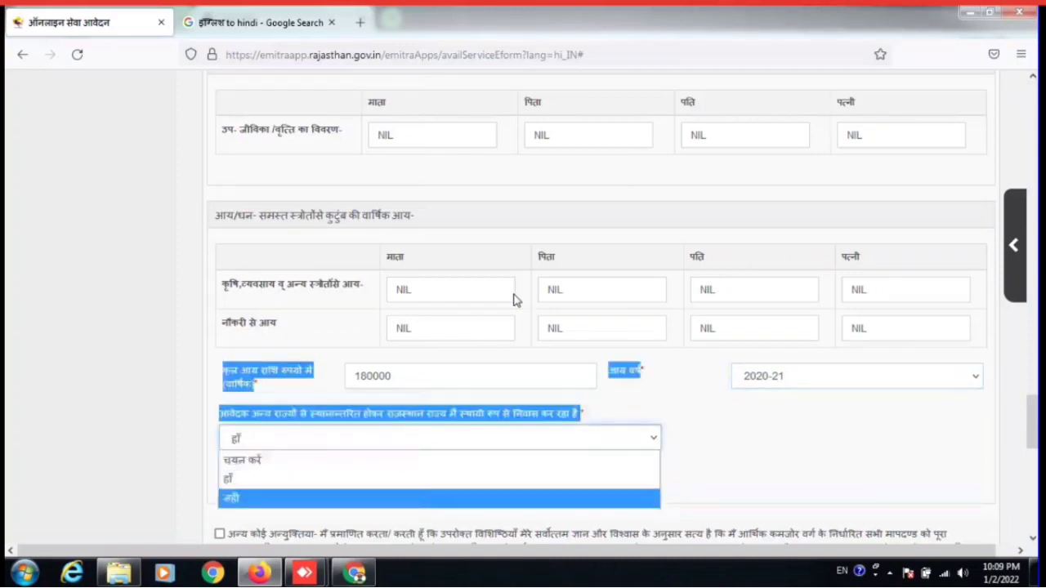
pyautogui.press('Return')
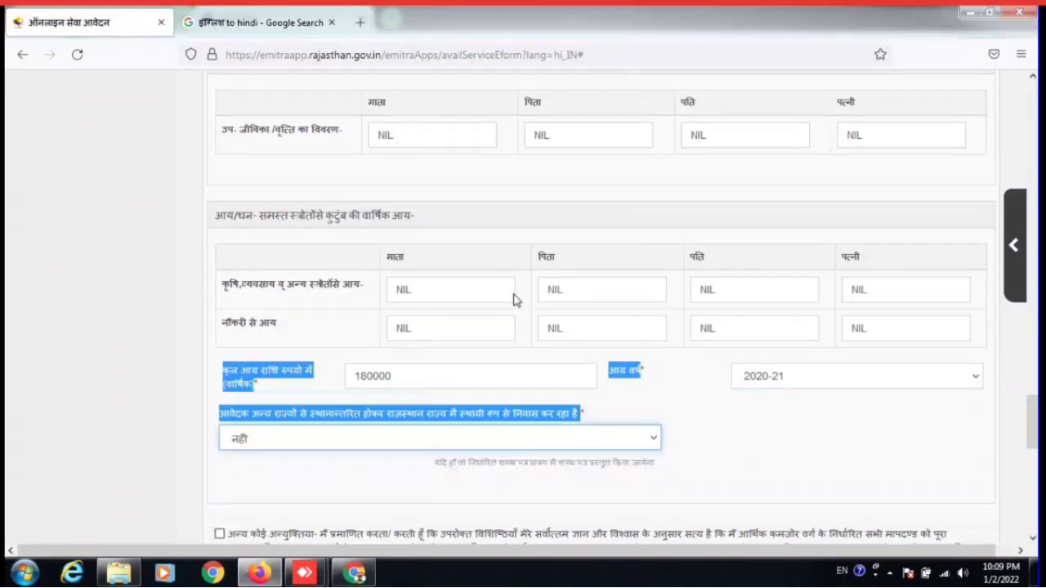
# Step: Accept the applicant's declaration (अन्य कोई अन्युक्तिया) certifying that the given particulars are true and the EWS criteria are met
pyautogui.scroll(-2, 514, 300)
pyautogui.scroll(-1, 513, 300)
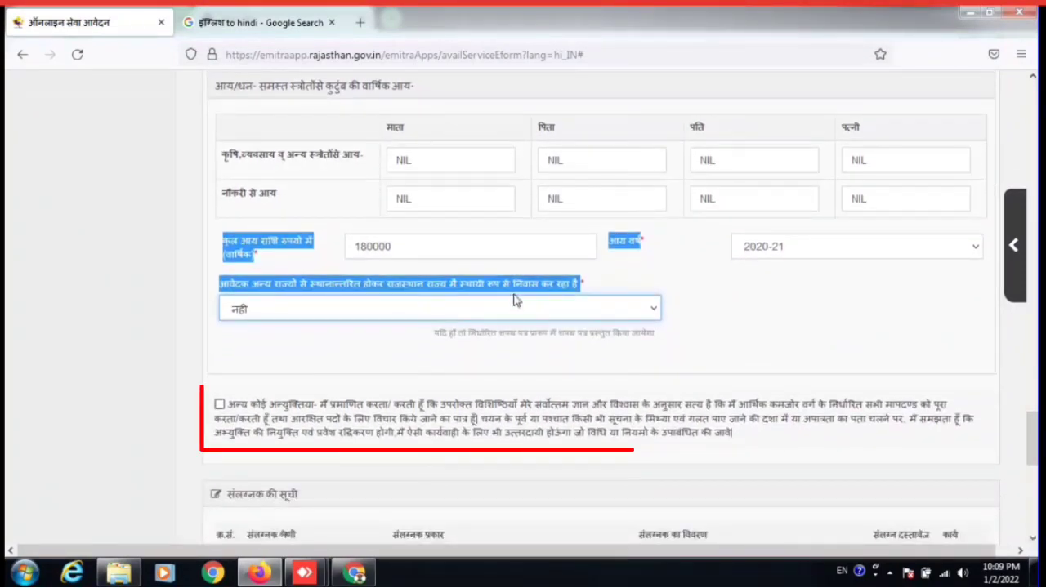
pyautogui.press('Tab')
pyautogui.press('space')
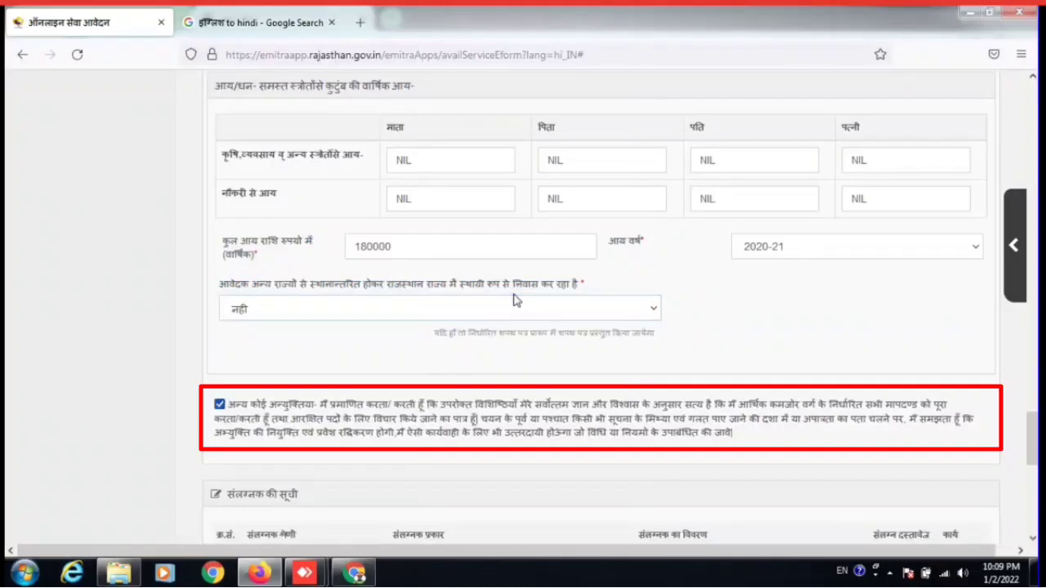
# Step: Examine the document types offered for ADDRESS PROOF in the attachment list (संलग्नक की सूची)
pyautogui.scroll(-10, 514, 299)
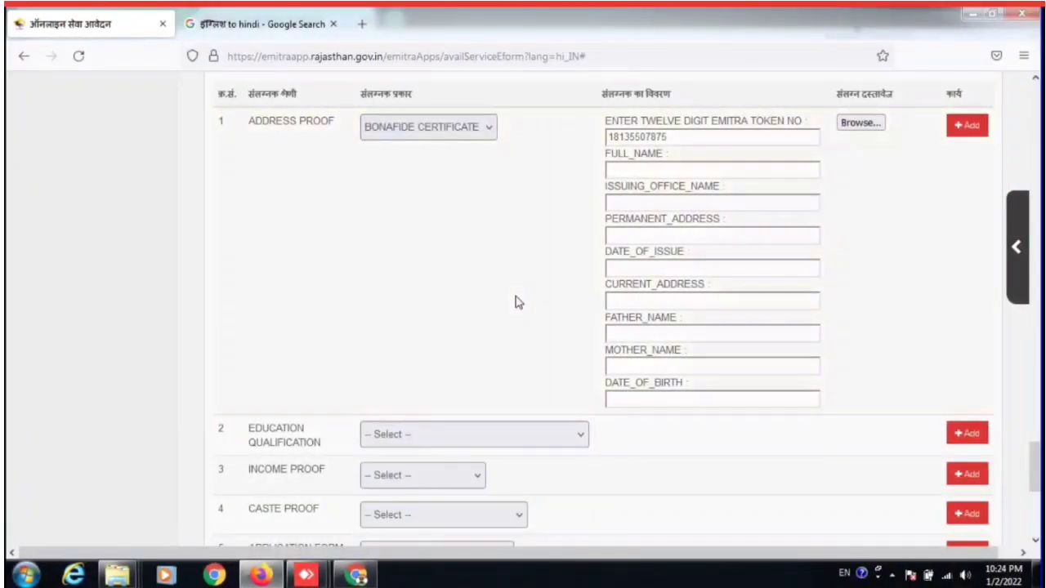
pyautogui.scroll(1, 515, 302)
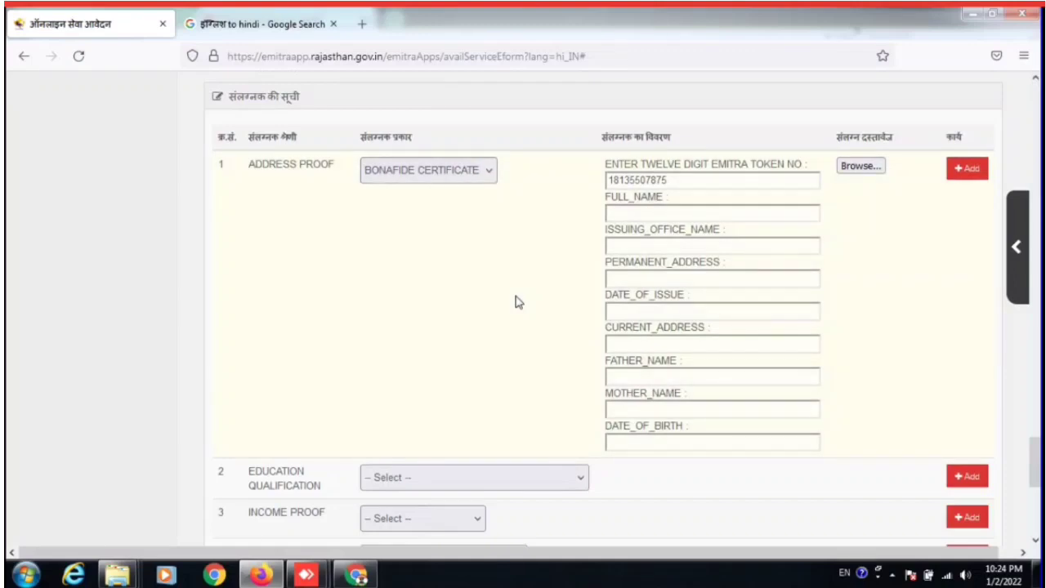
pyautogui.hotkey('alt', 'Down')
pyautogui.press('Up')
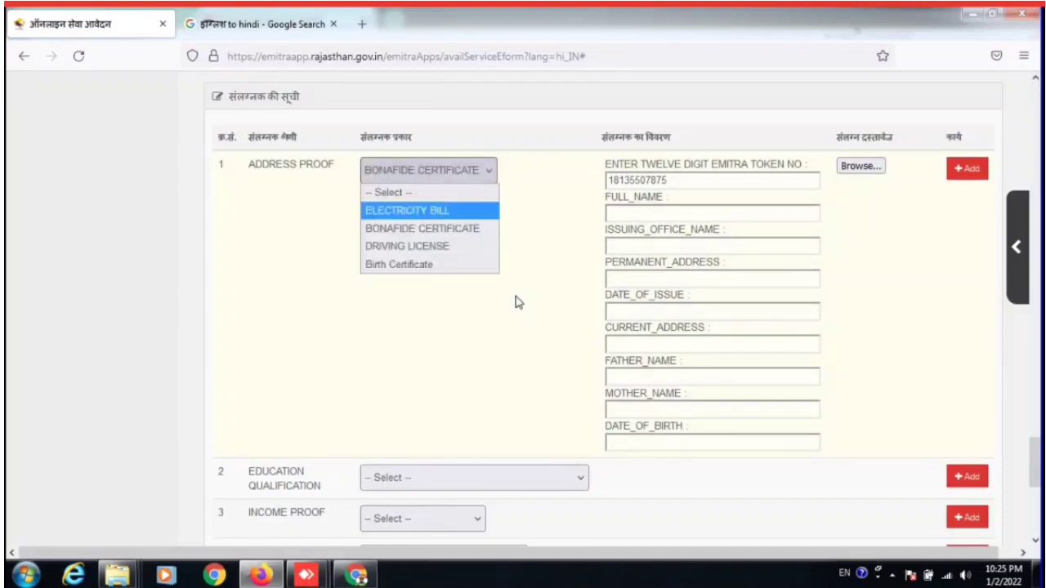
pyautogui.press('Down')
pyautogui.press('Down')
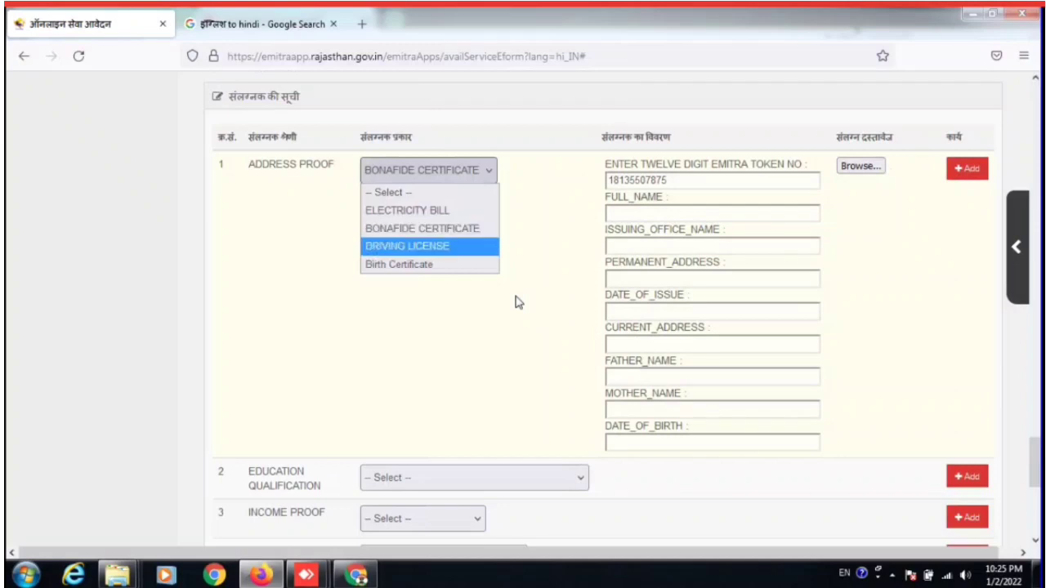
pyautogui.press('Up')
pyautogui.press('Down')
pyautogui.press('Down')
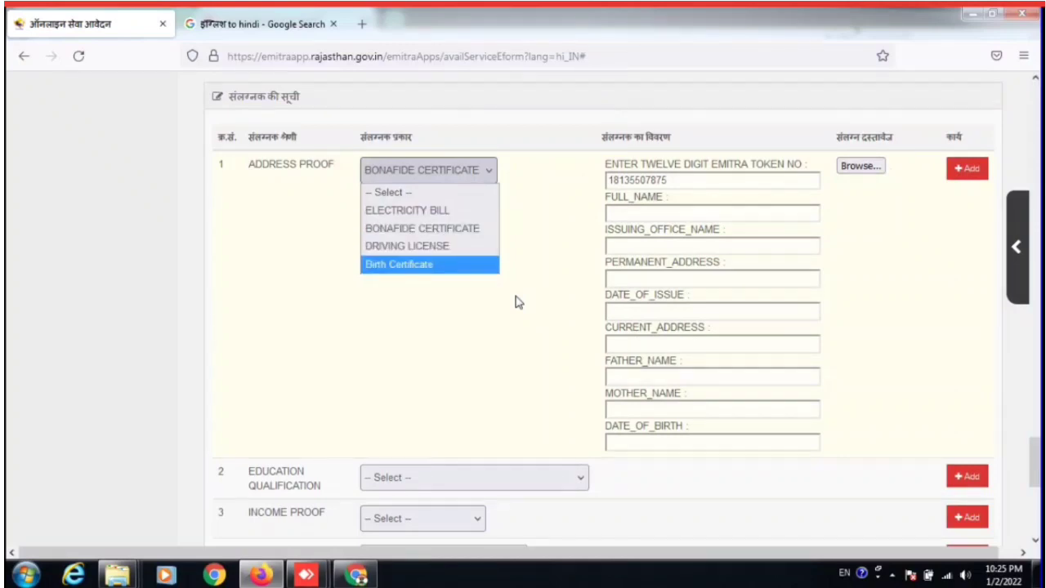
pyautogui.press('Up')
pyautogui.press('Up')
pyautogui.press('Down')
pyautogui.press('Down')
pyautogui.press('Up')
pyautogui.press('Up')
pyautogui.press('Up')
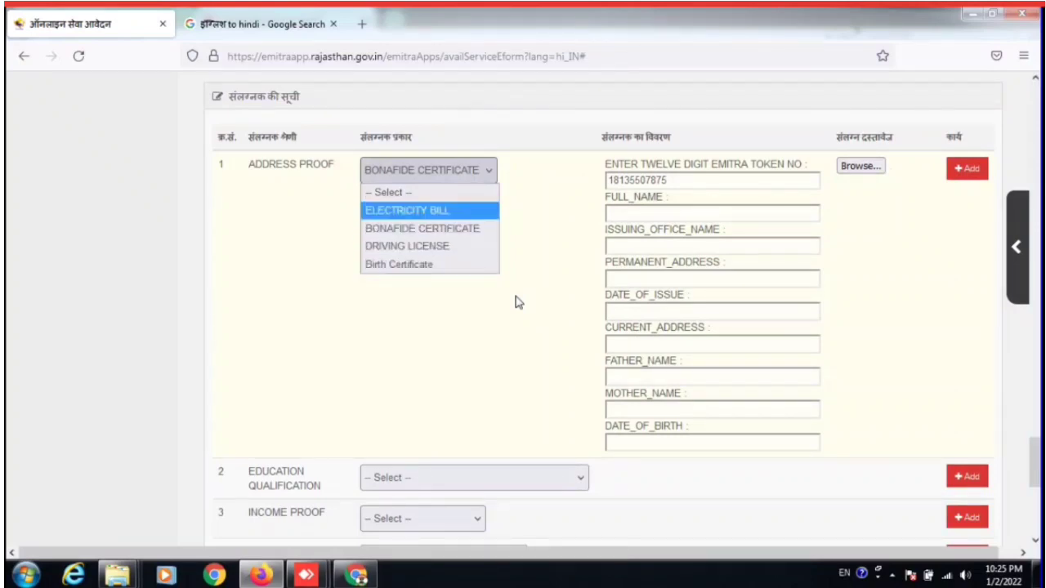
# Step: Set the document type for ADDRESS PROOF to BONAFIDE CERTIFICATE
pyautogui.press('Down')
pyautogui.press('Down')
pyautogui.press('Down')
pyautogui.press('Up')
pyautogui.press('Up')
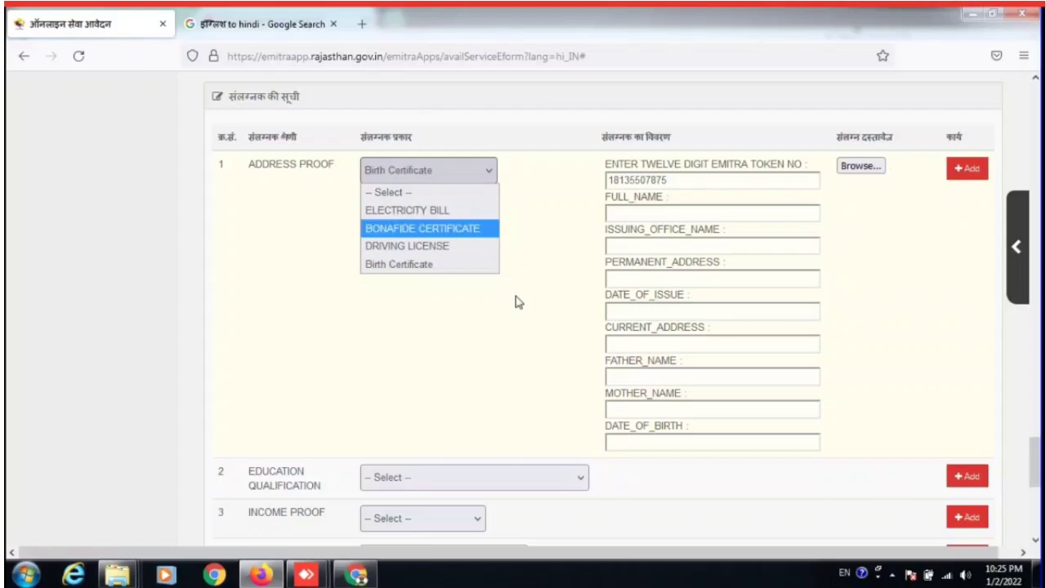
pyautogui.press('Return')
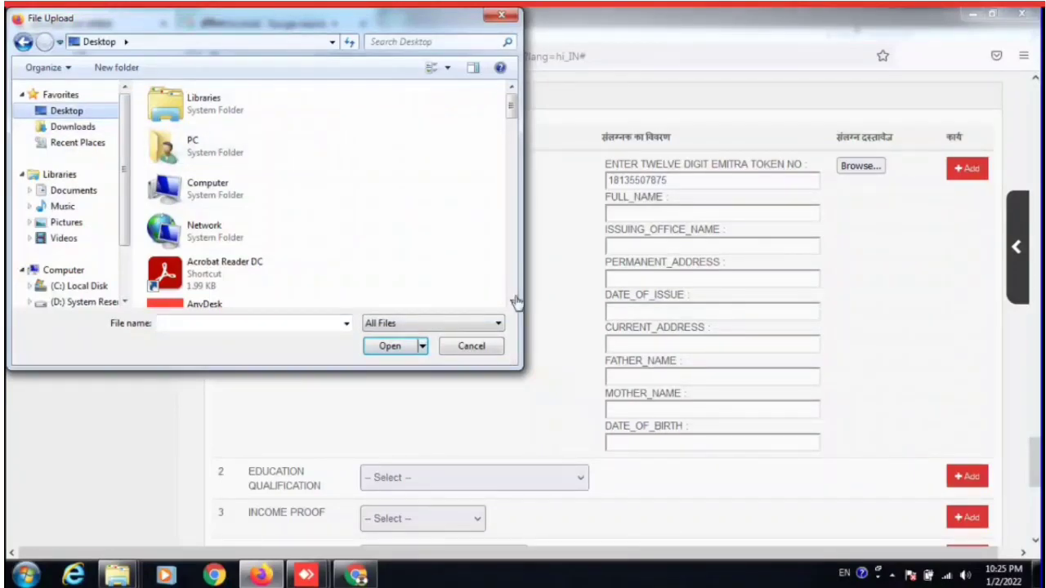
# Step: Browse the computer's drives in the file upload dialog for the ADDRESS PROOF document
pyautogui.press('Down')
pyautogui.press('Down')
pyautogui.press('Down')
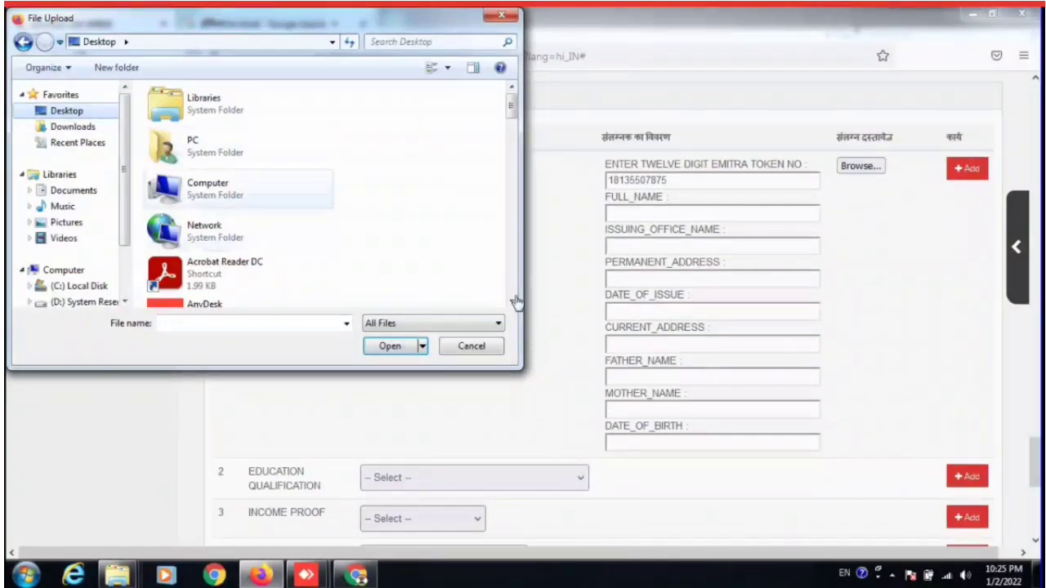
pyautogui.press('Return')
pyautogui.hotkey('shift', 'Tab')
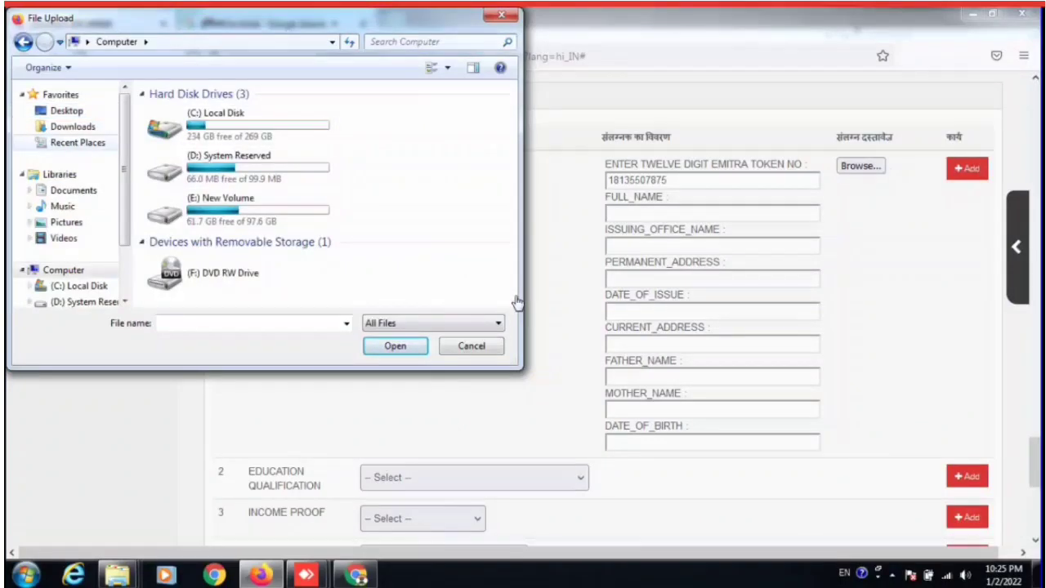
pyautogui.press('Return')
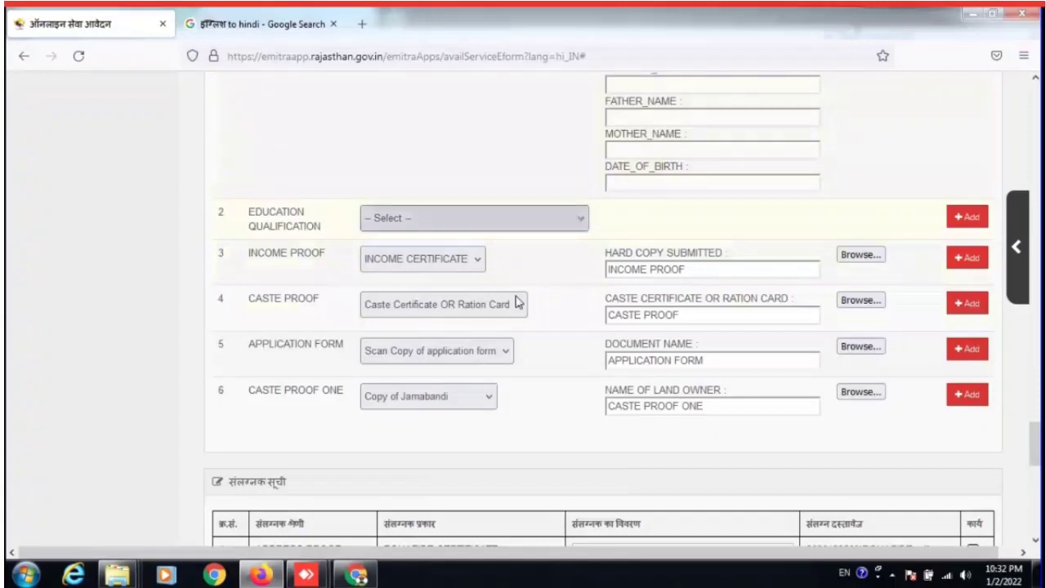
# Step: Check the document types offered for EDUCATION QUALIFICATION and INCOME PROOF in the attachment list
pyautogui.hotkey('alt', 'Down')
pyautogui.press('Escape')
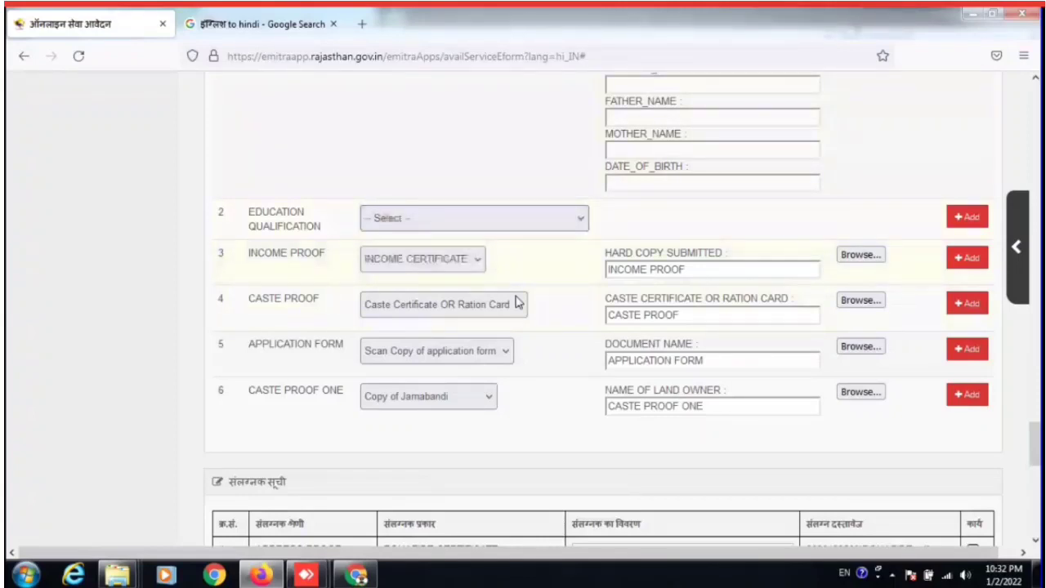
pyautogui.press('Tab')
pyautogui.hotkey('alt', 'Down')
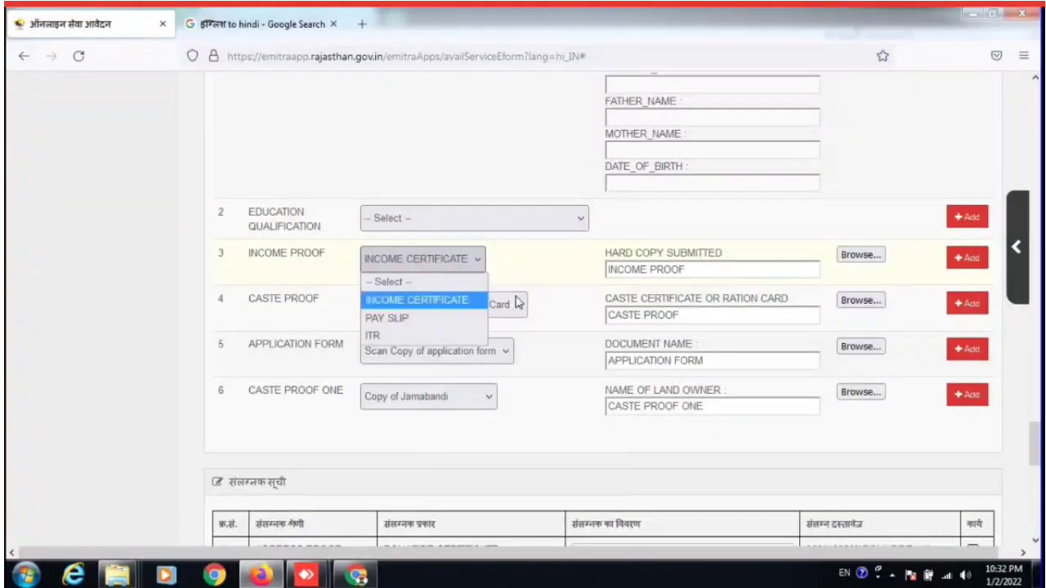
pyautogui.press('Escape')
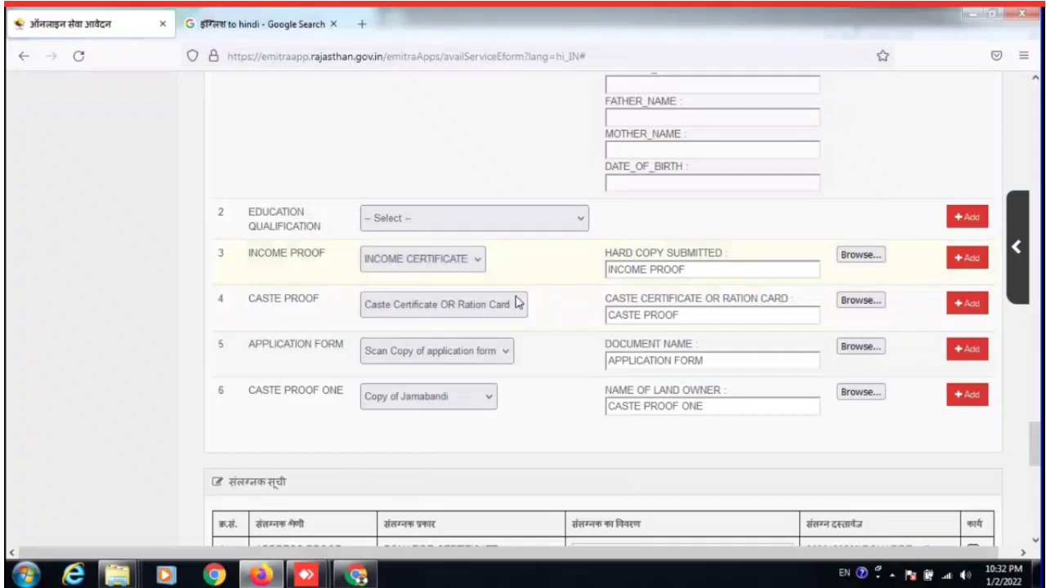
pyautogui.hotkey('ctrl', 'shift', 'Left')
pyautogui.hotkey('ctrl', 'shift', 'Left')
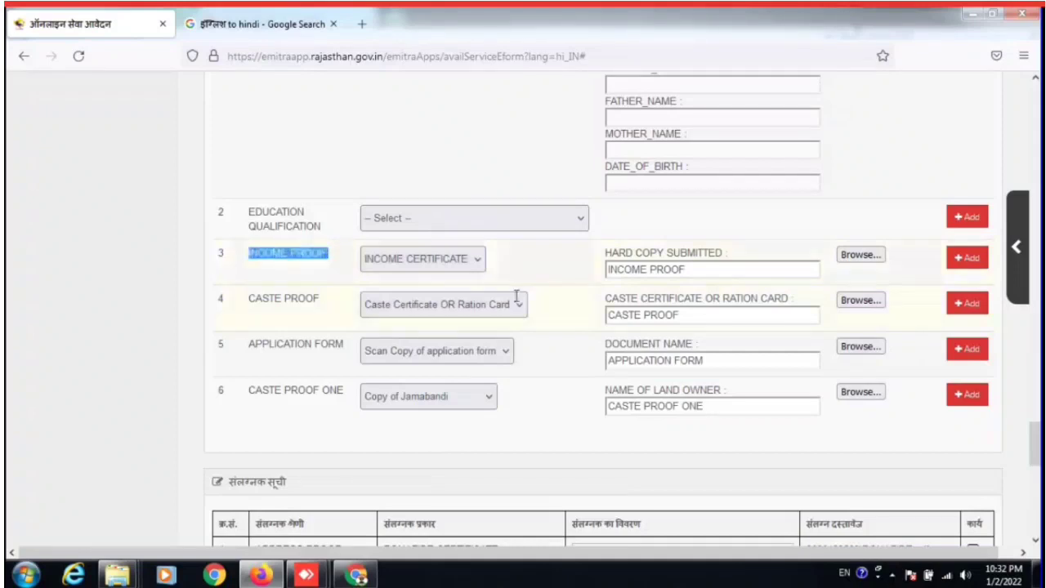
# Step: Review the document types accepted as CASTE PROOF, including the ration card, land registry and Jamabandi options
pyautogui.press('Tab')
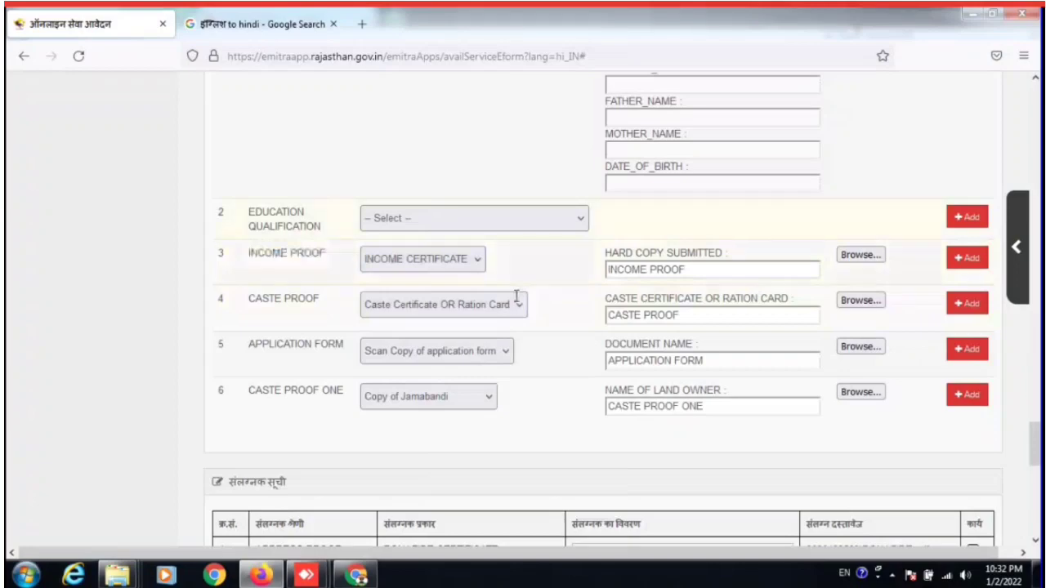
pyautogui.press('Tab')
pyautogui.click(517, 304)
pyautogui.press('Down')
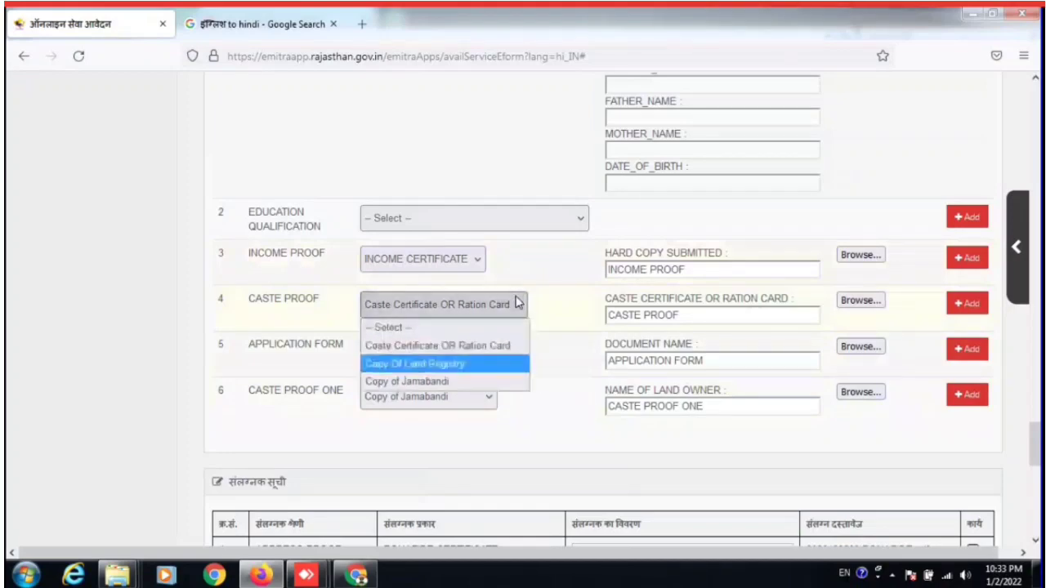
pyautogui.press('Up')
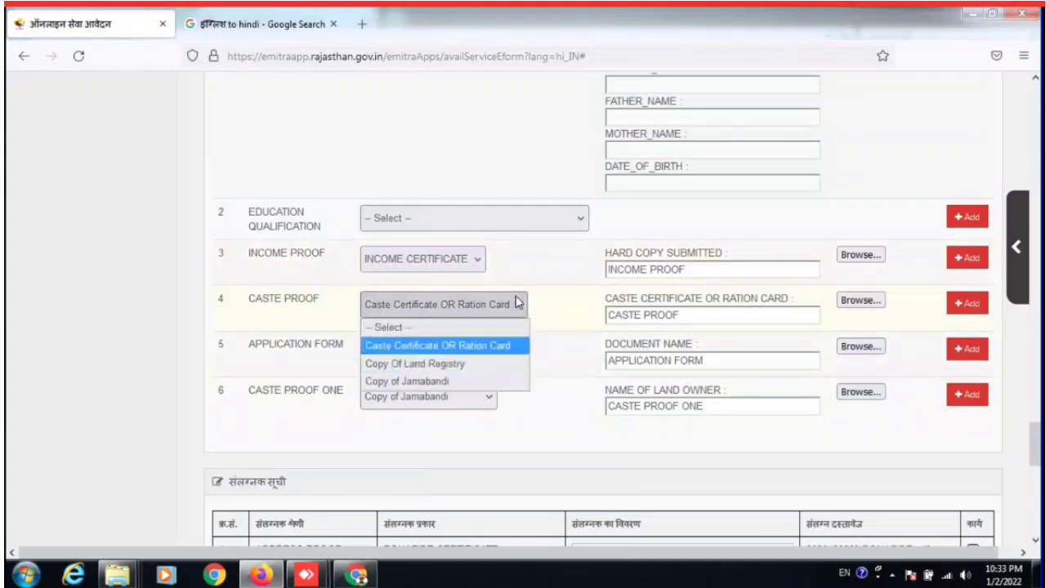
pyautogui.press('Down')
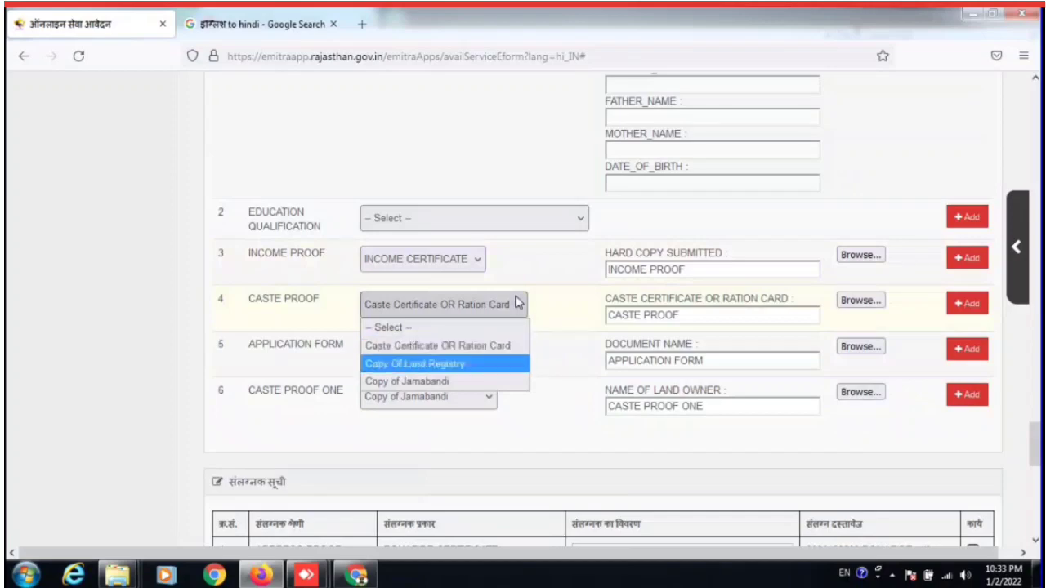
pyautogui.press('Down')
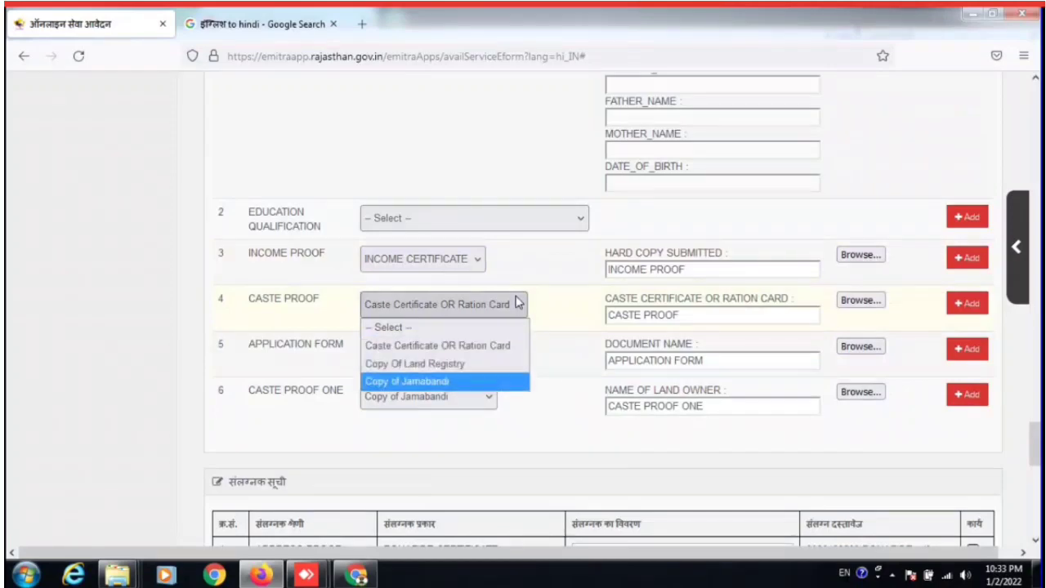
pyautogui.press('Up')
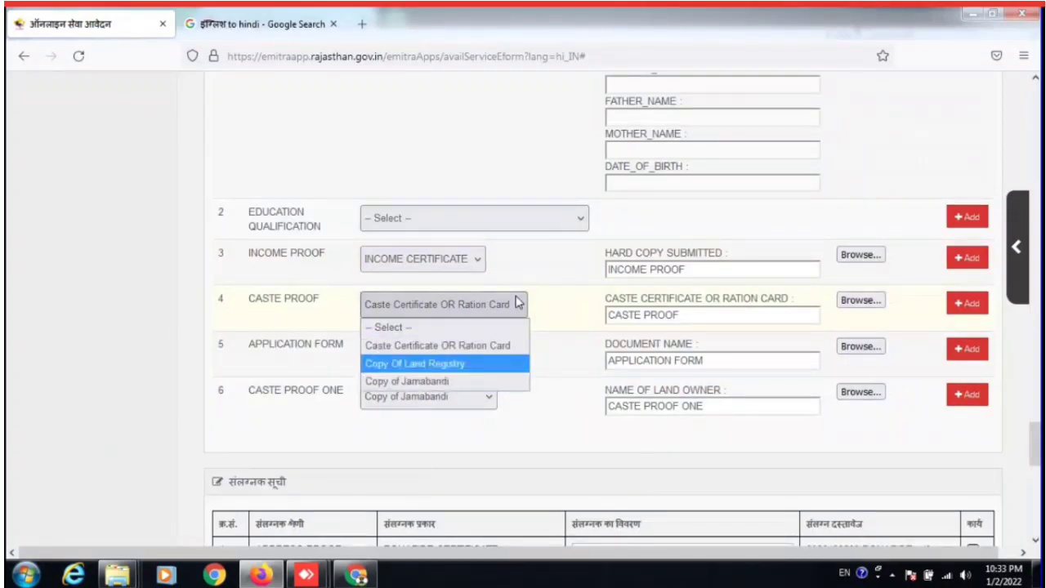
pyautogui.press('Down')
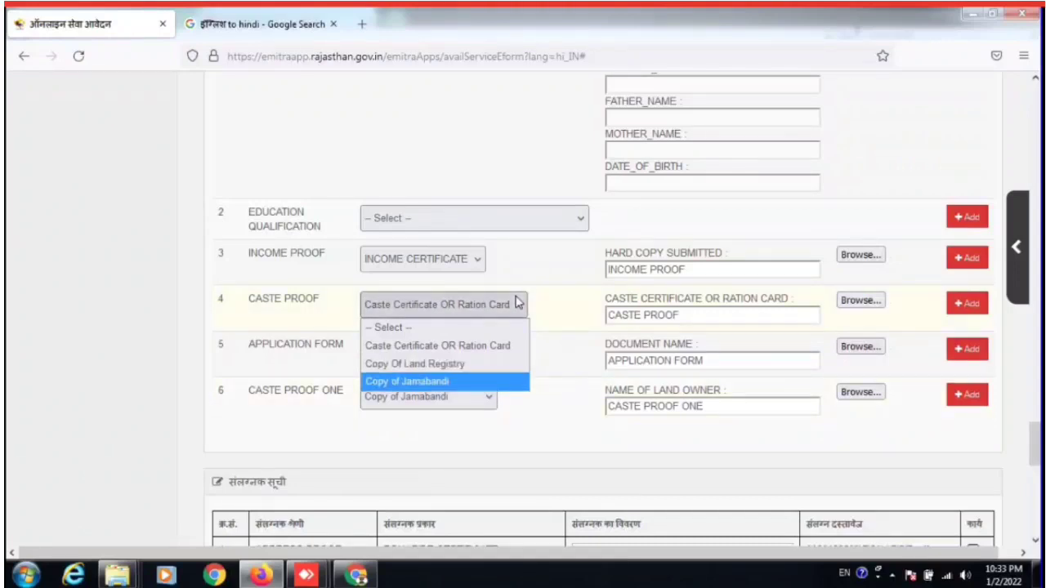
pyautogui.press('Up')
pyautogui.press('Up')
pyautogui.press('Up')
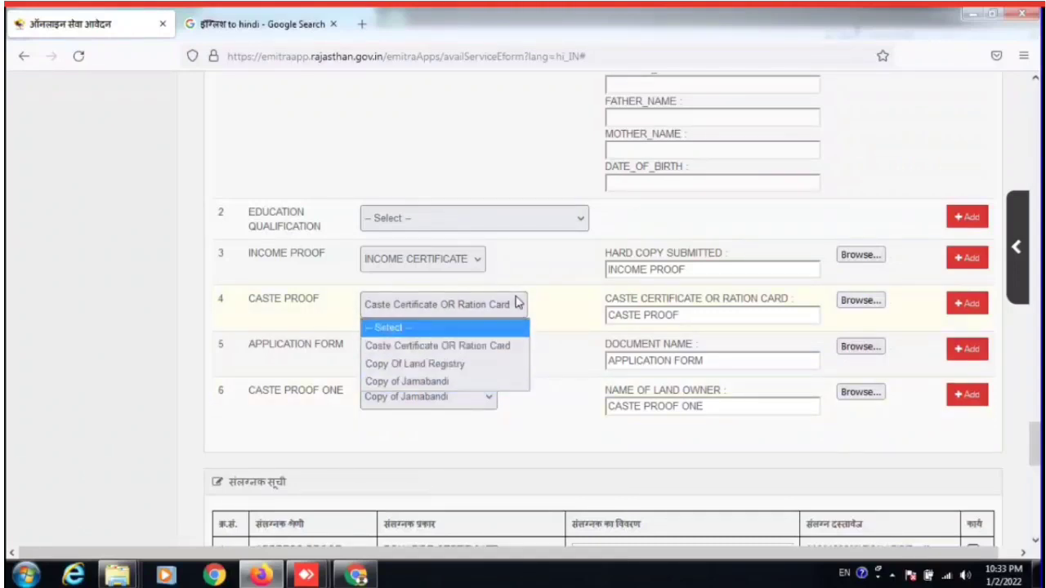
pyautogui.press('Escape')
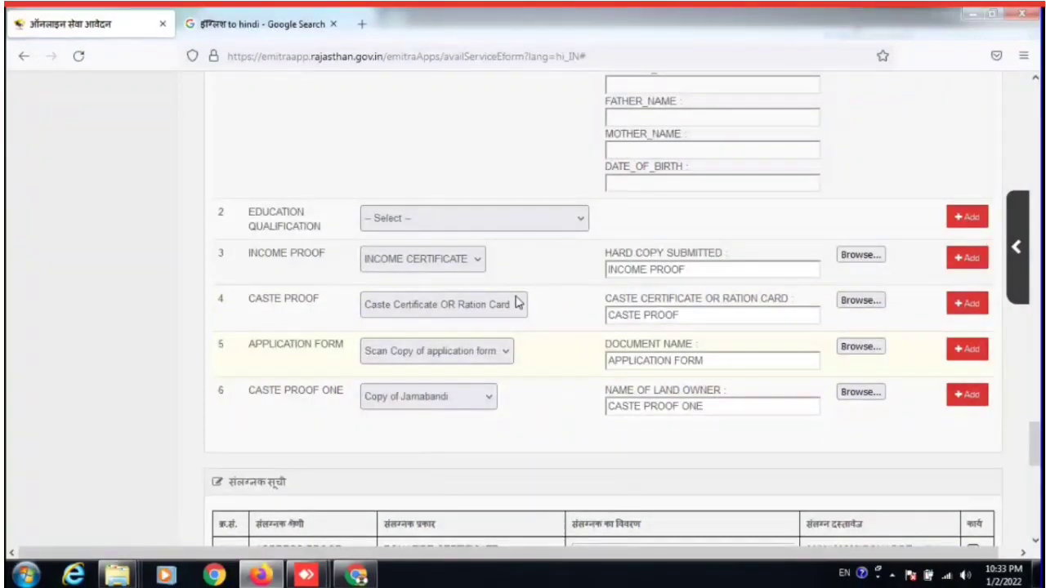
# Step: Check the document types offered for APPLICATION FORM and CASTE PROOF ONE, keeping the current selections
pyautogui.hotkey('alt', 'Down')
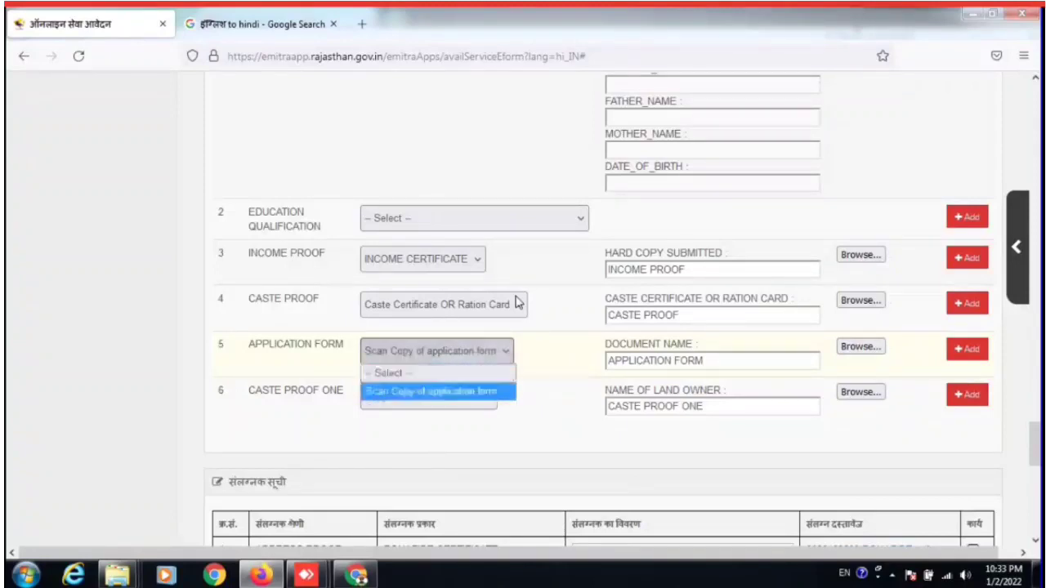
pyautogui.press('Return')
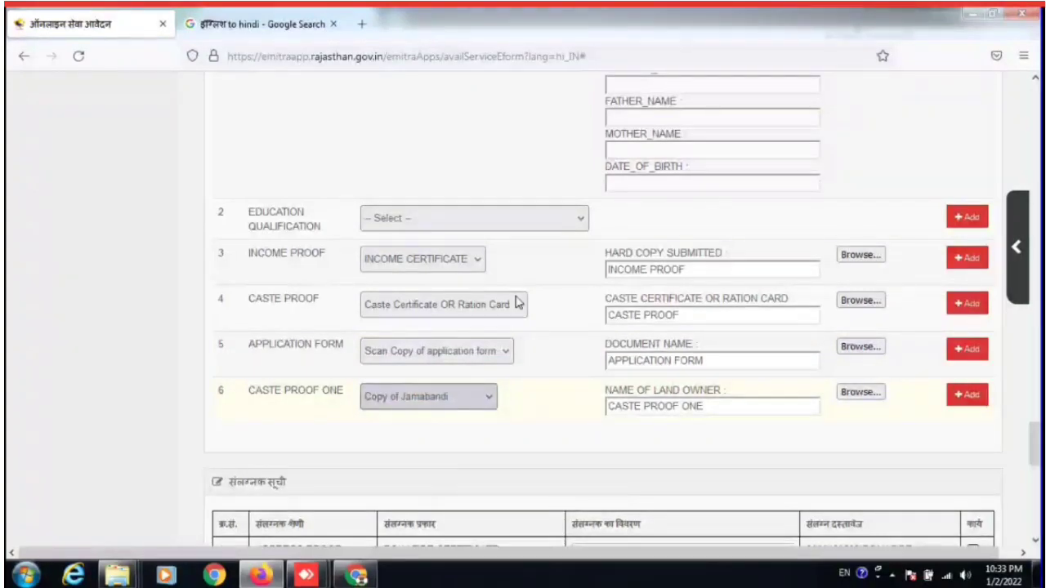
pyautogui.hotkey('alt', 'Down')
pyautogui.press('Up')
pyautogui.press('Up')
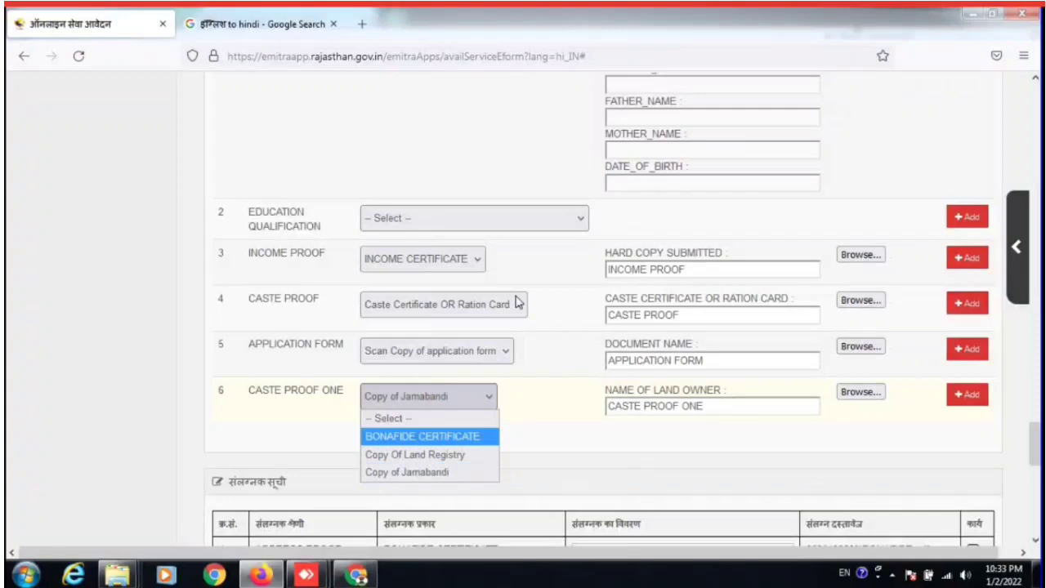
pyautogui.press('Down')
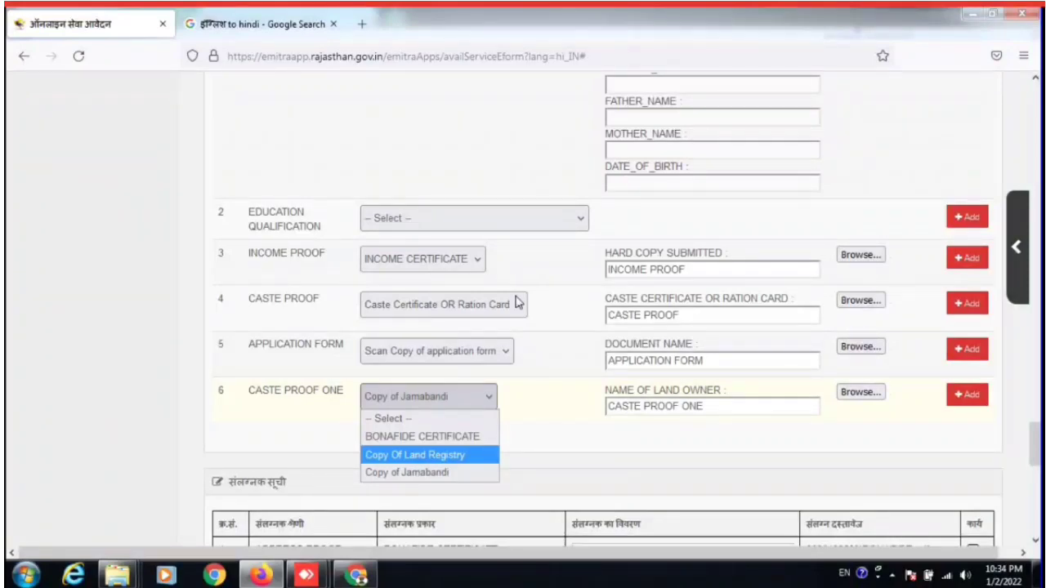
pyautogui.press('Down')
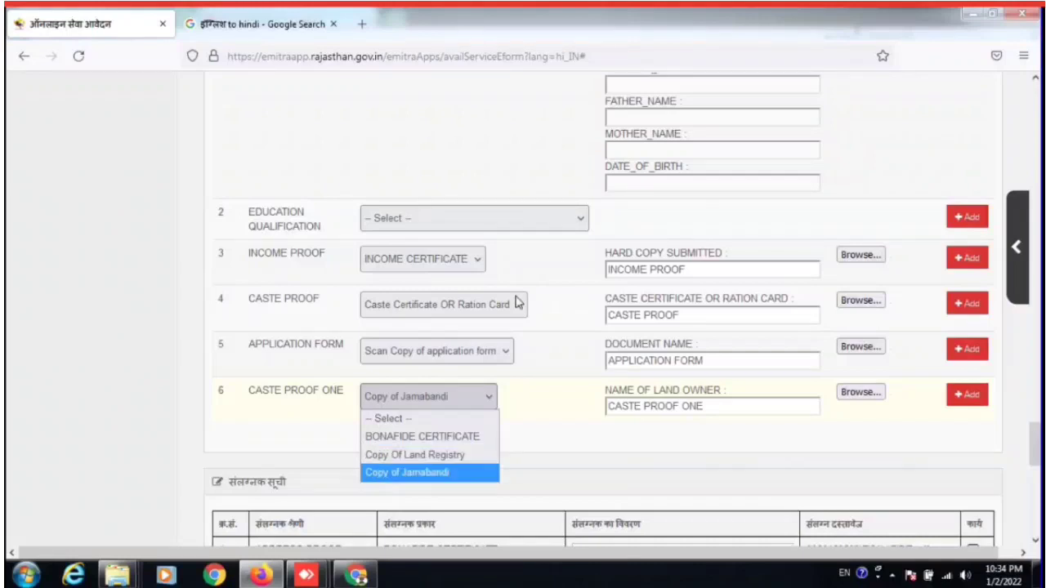
pyautogui.press('Up')
pyautogui.press('Escape')
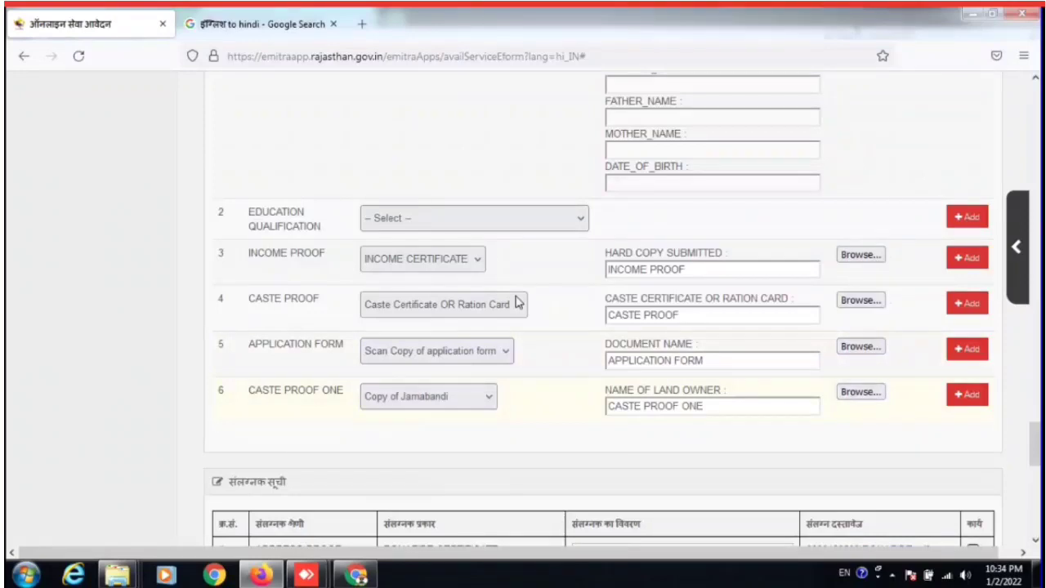
# Step: Review the list of attached documents (संलग्नक सूची) with their categories, types, details and uploaded files
pyautogui.scroll(-3, 516, 303)
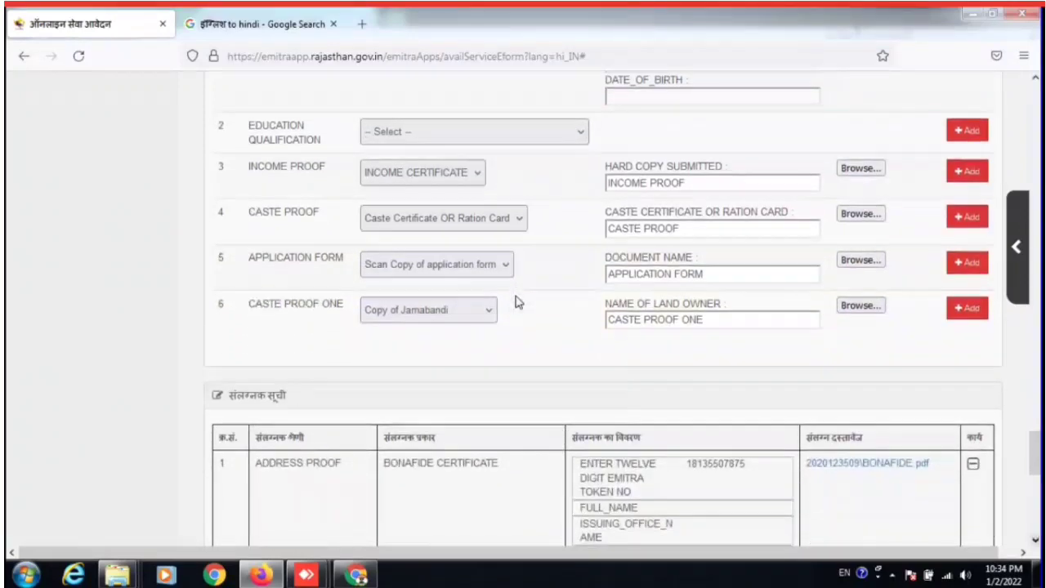
pyautogui.scroll(-4, 516, 302)
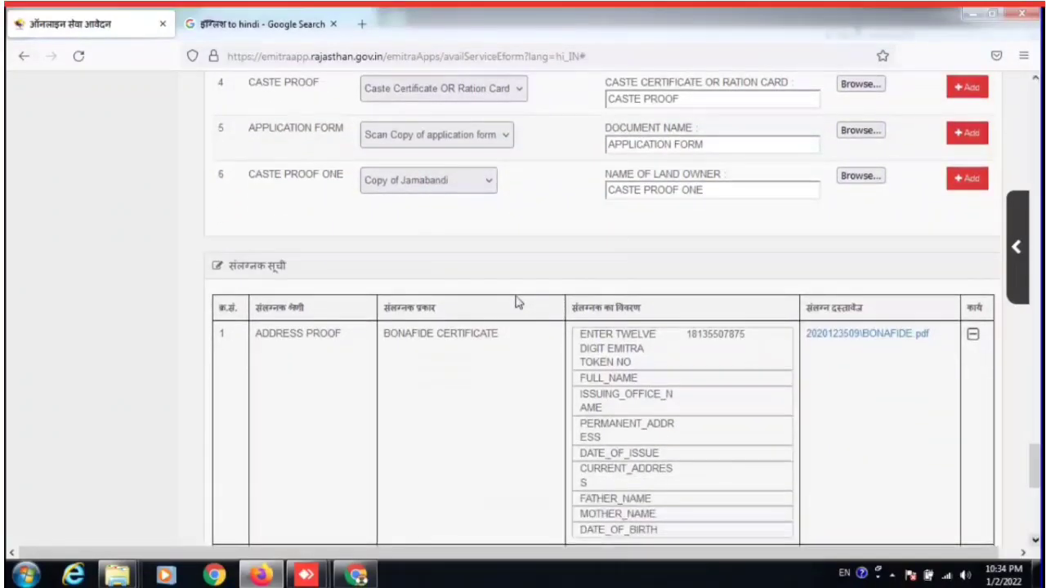
pyautogui.scroll(-4, 516, 302)
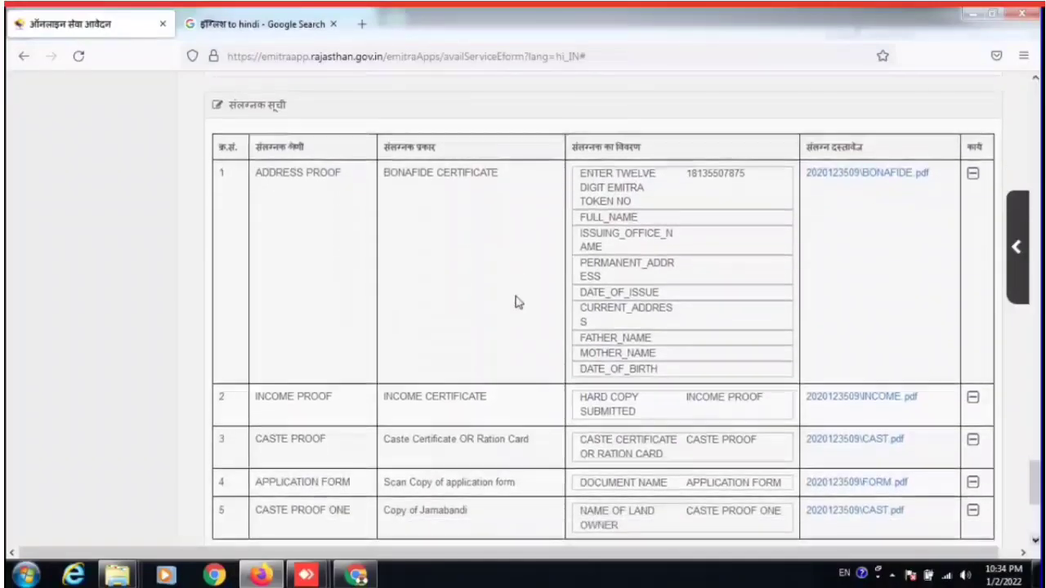
# Step: Check the department, service and office choices in the गंतव्य कार्यालय section, keeping the current selections
pyautogui.scroll(-4, 516, 303)
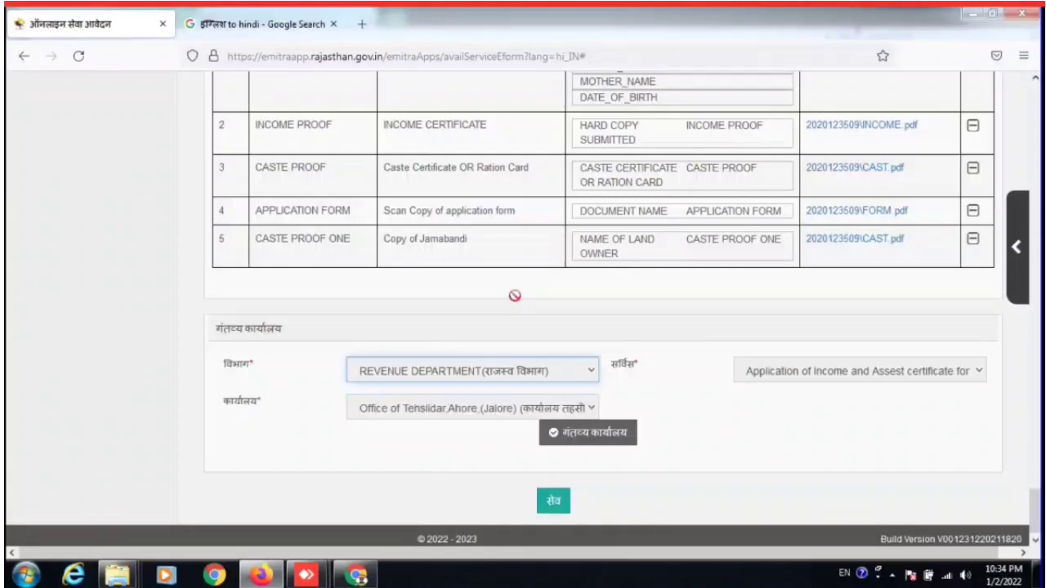
pyautogui.click(860, 371)
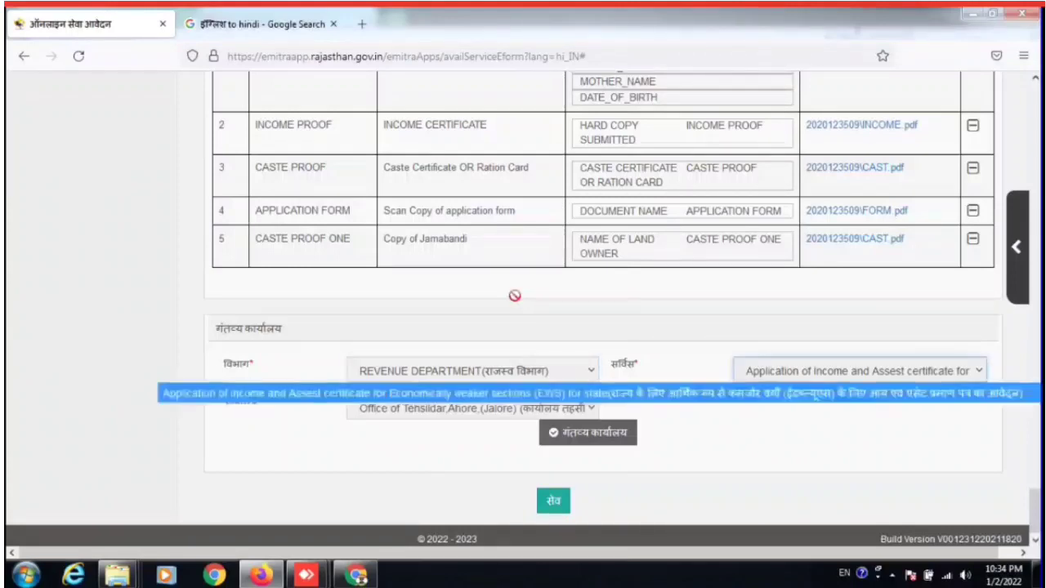
pyautogui.click(859, 371)
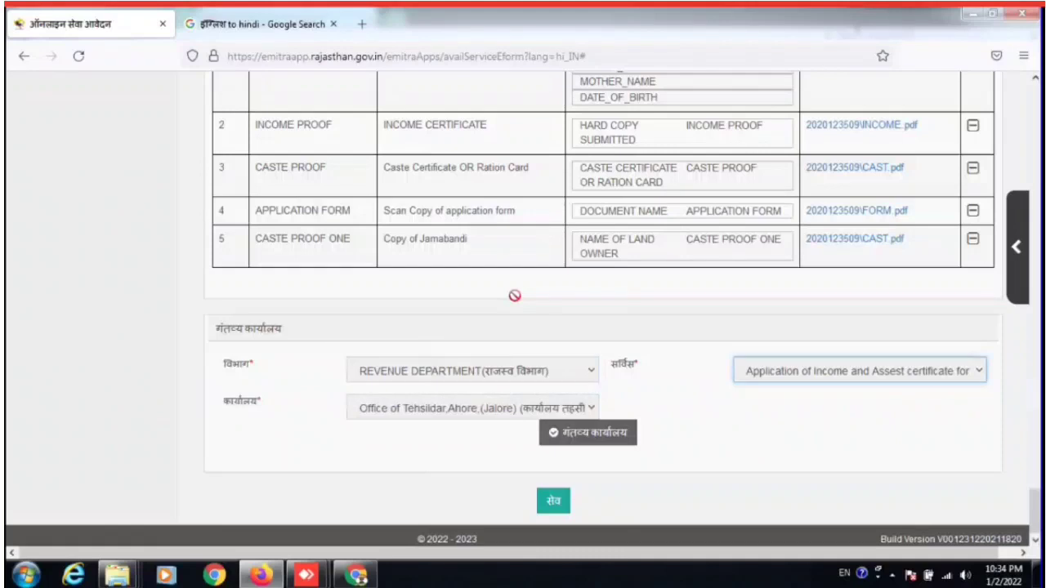
pyautogui.click(472, 408)
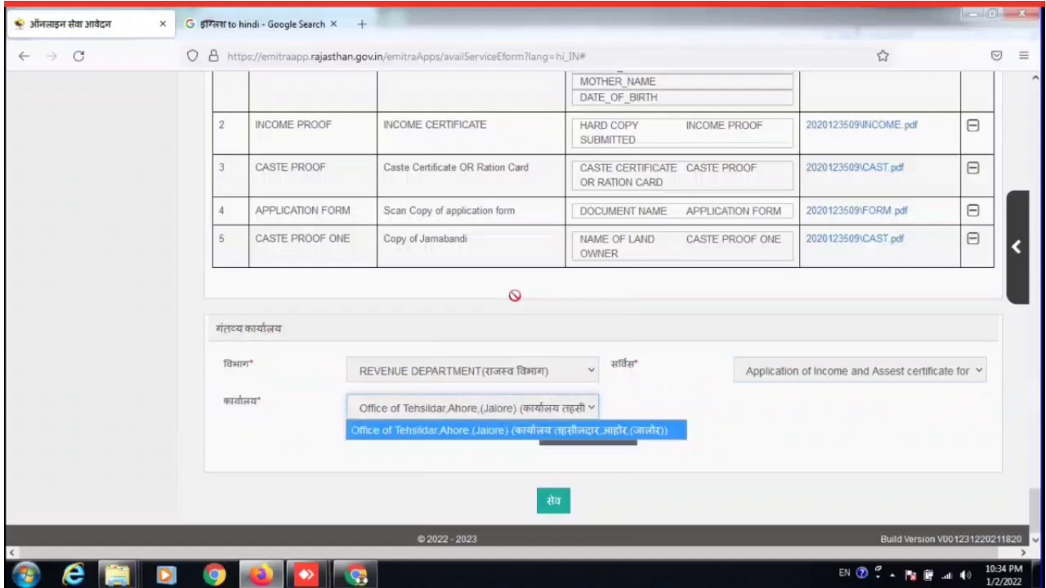
pyautogui.click(515, 296)
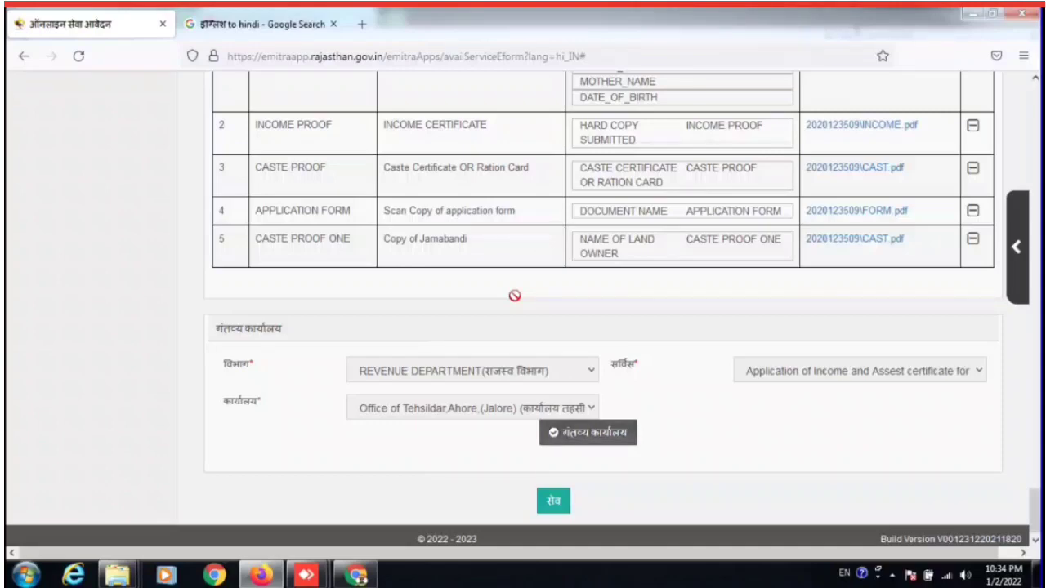
pyautogui.click(473, 408)
pyautogui.click(515, 430)
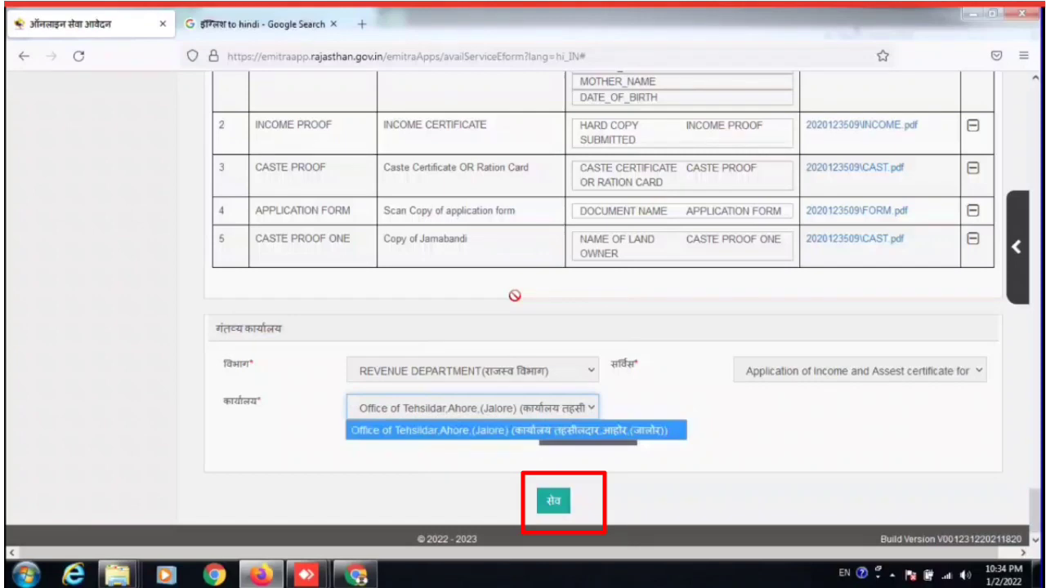
pyautogui.click(515, 296)
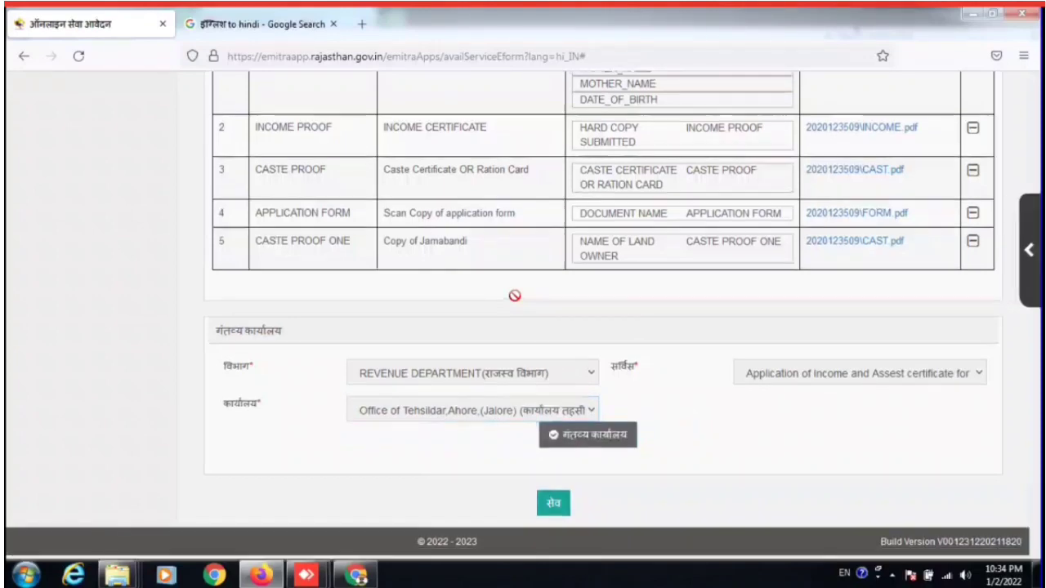
# Step: Save the completed EWS application form and confirm the save
pyautogui.press('Return')
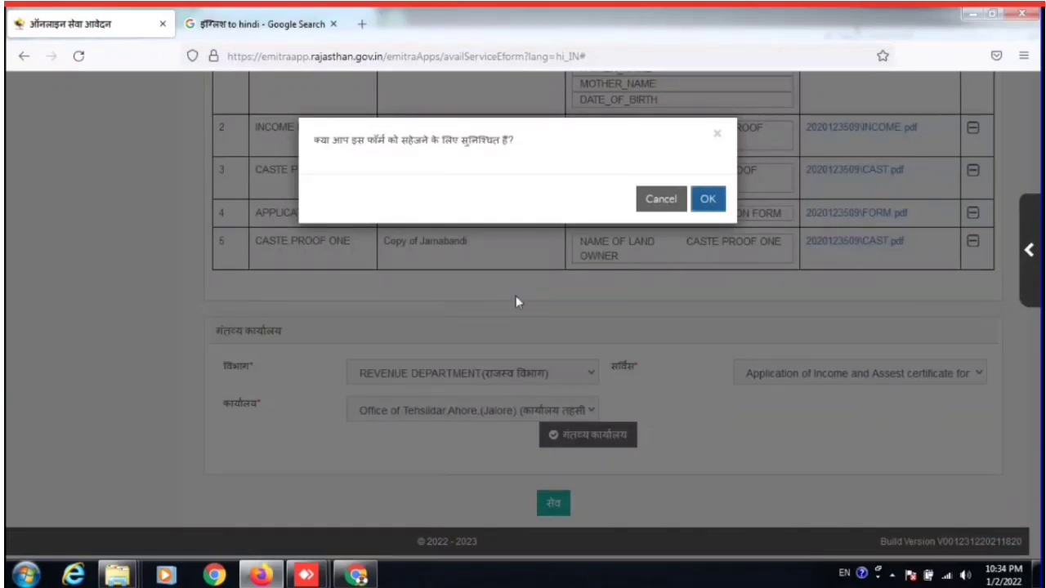
pyautogui.press('Return')
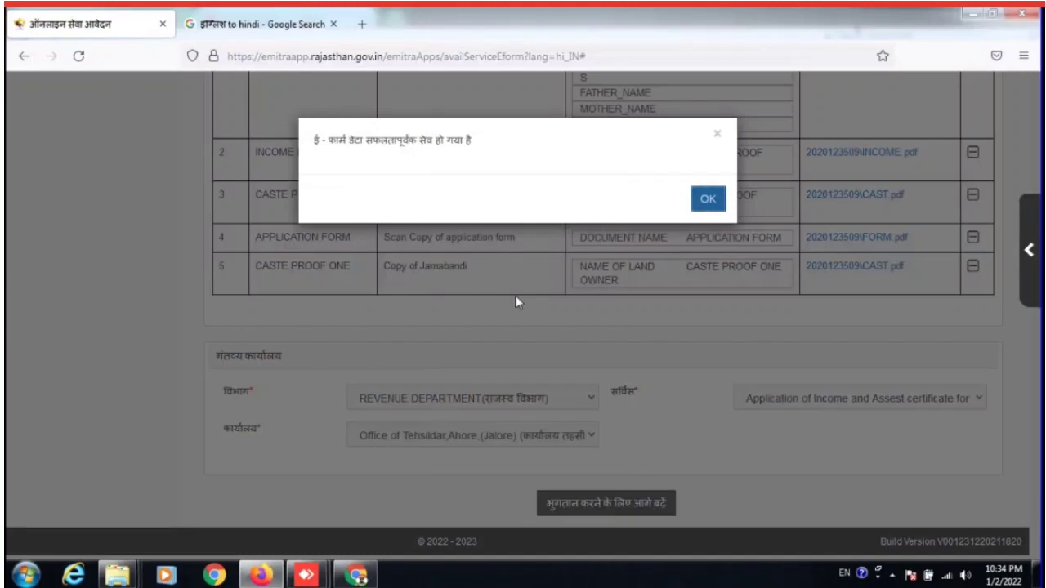
pyautogui.press('Return')
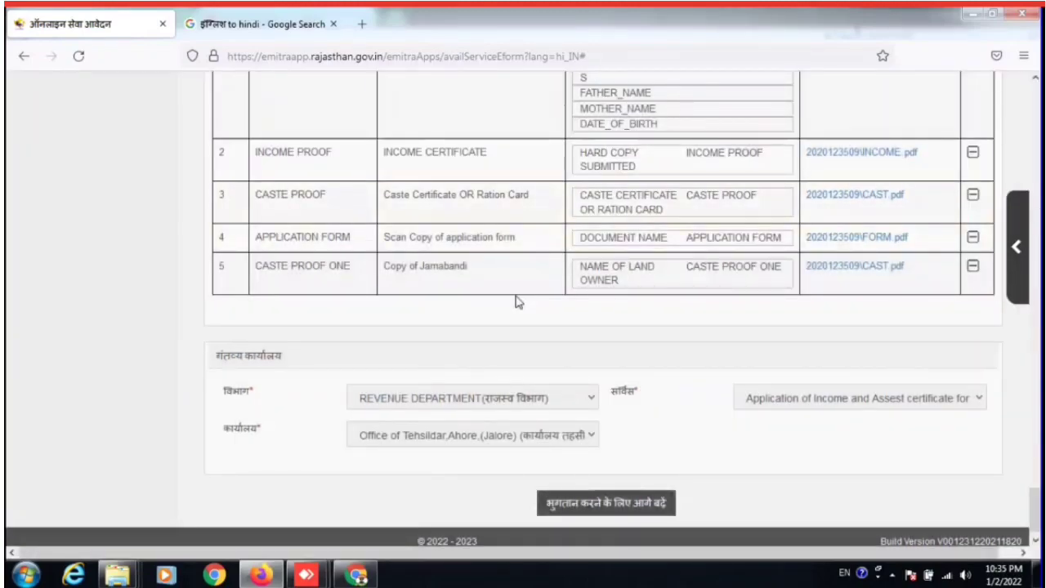
# Step: Proceed to payment for the saved application and add its bill to the भुगतान विवरण section
pyautogui.press('Return')
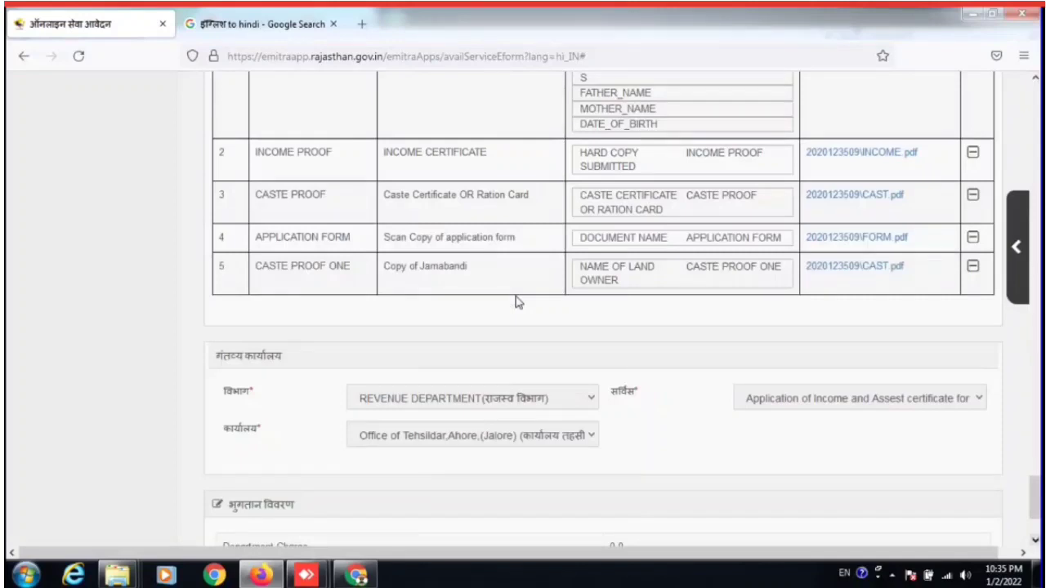
pyautogui.scroll(-3, 515, 302)
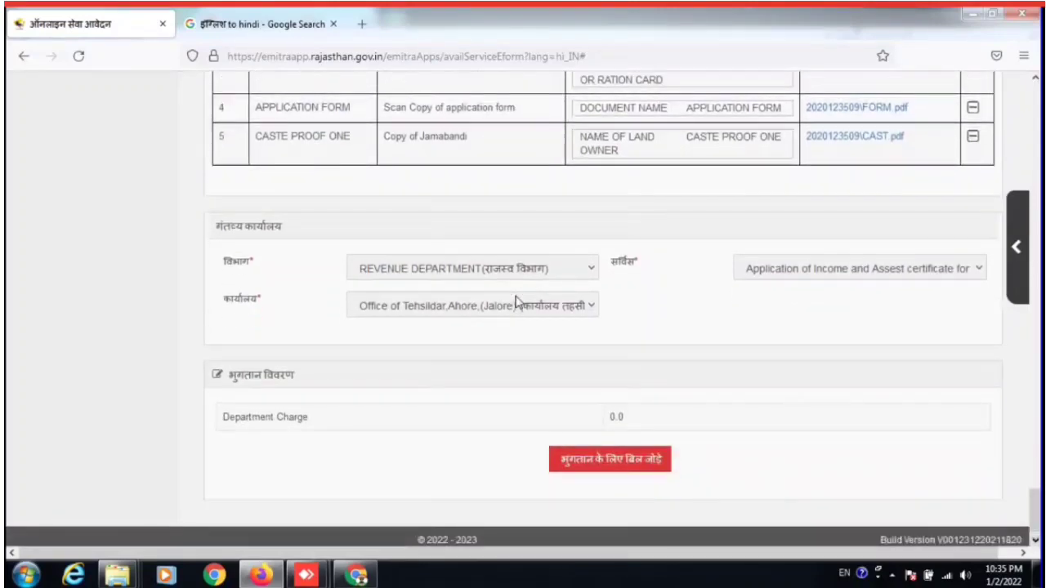
pyautogui.press('Return')
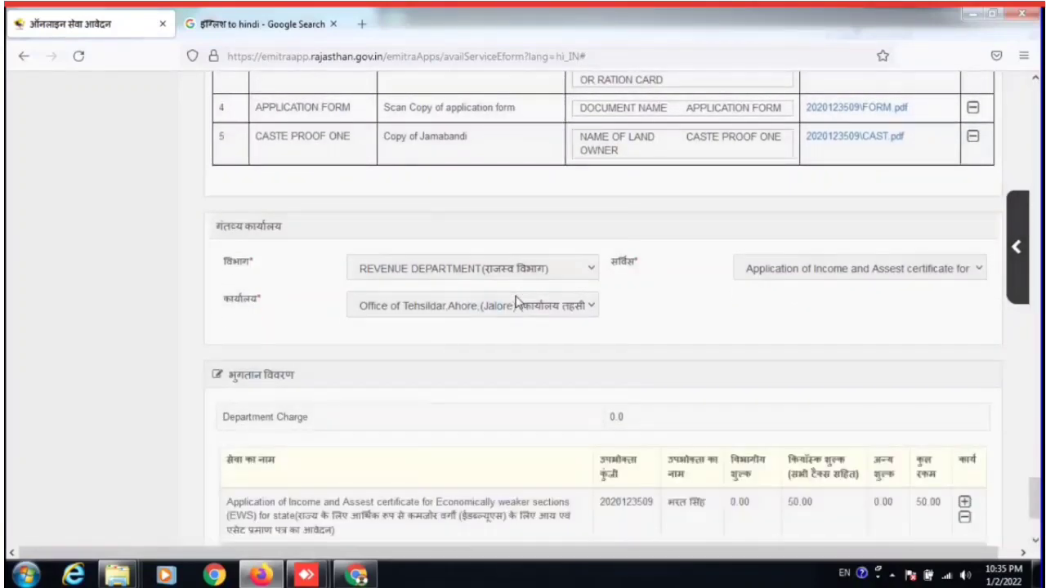
pyautogui.scroll(-3, 515, 302)
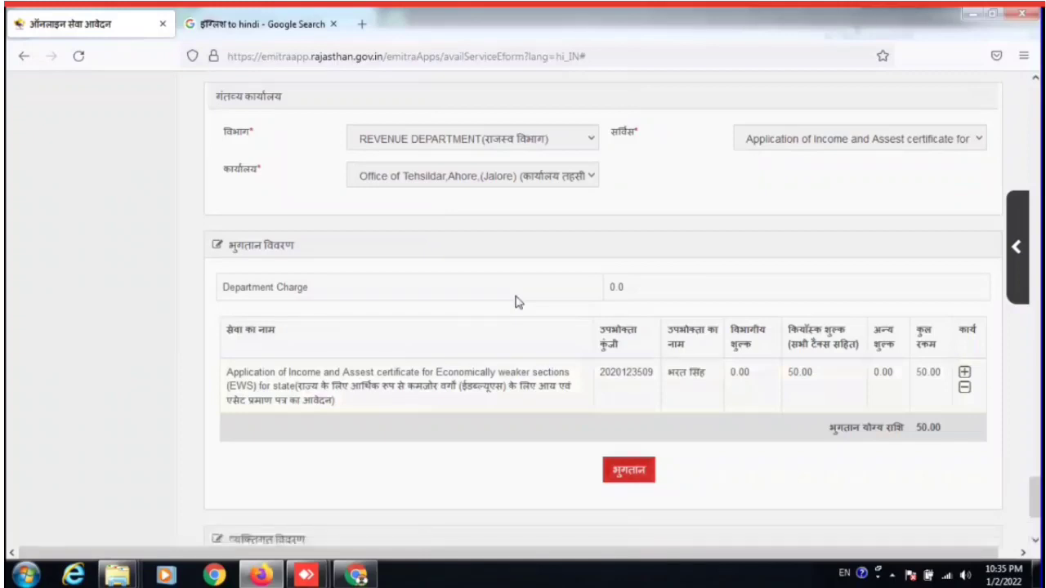
# Step: Pay the application's bill, open the payment receipt and save it as a PDF file
pyautogui.scroll(-3, 516, 303)
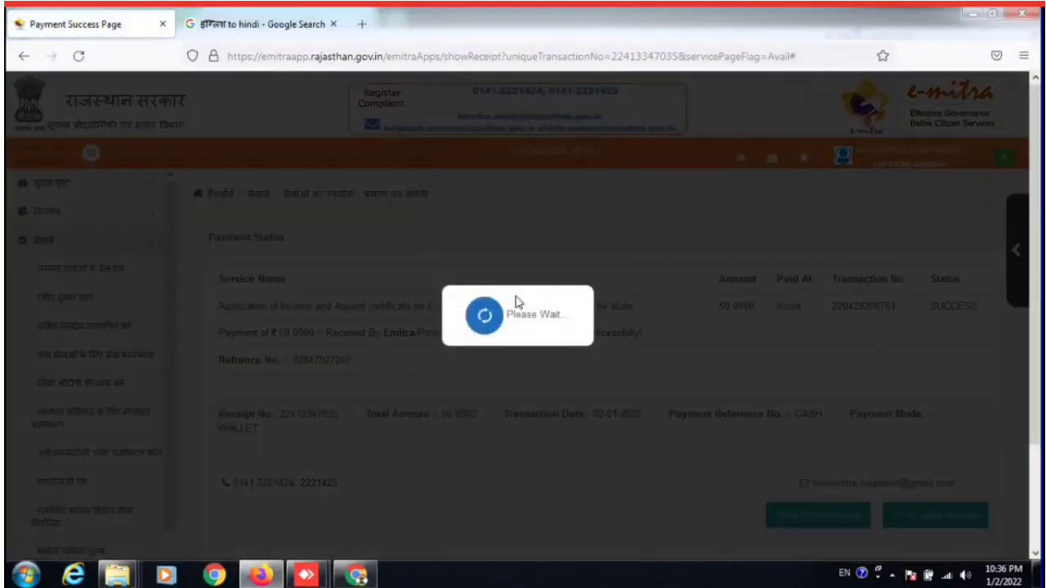
pyautogui.scroll(-1, 516, 302)
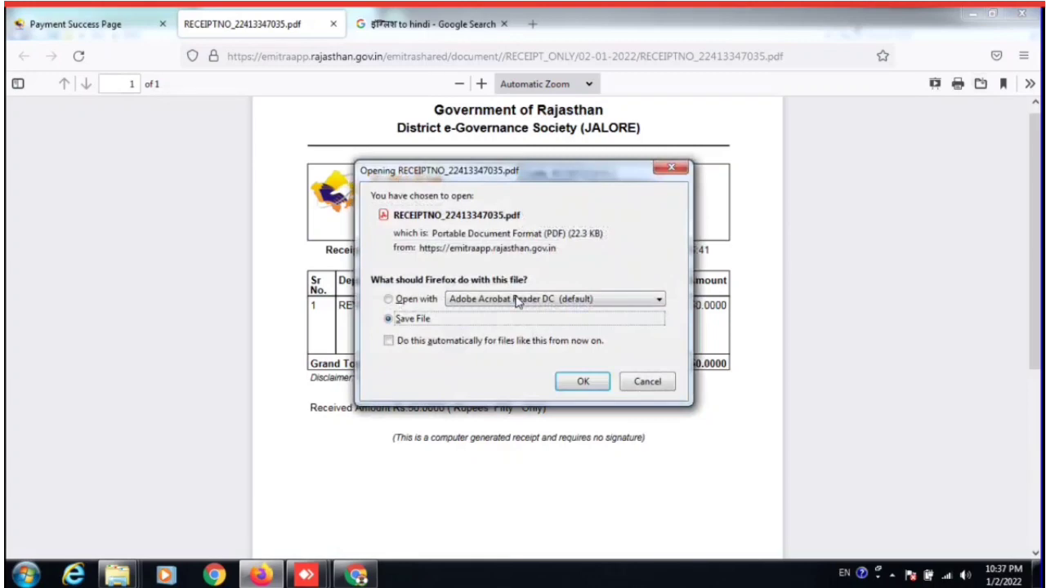
pyautogui.press('Return')
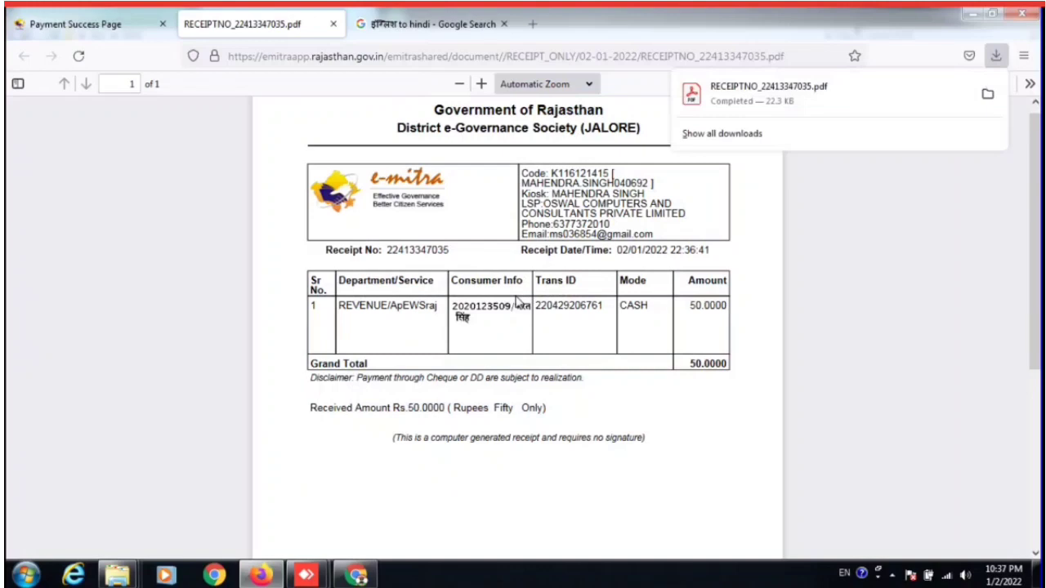
# Step: Switch to the Chrome window with the iLovePDF page and open a new blank tab
pyautogui.hotkey('alt', 'Tab')
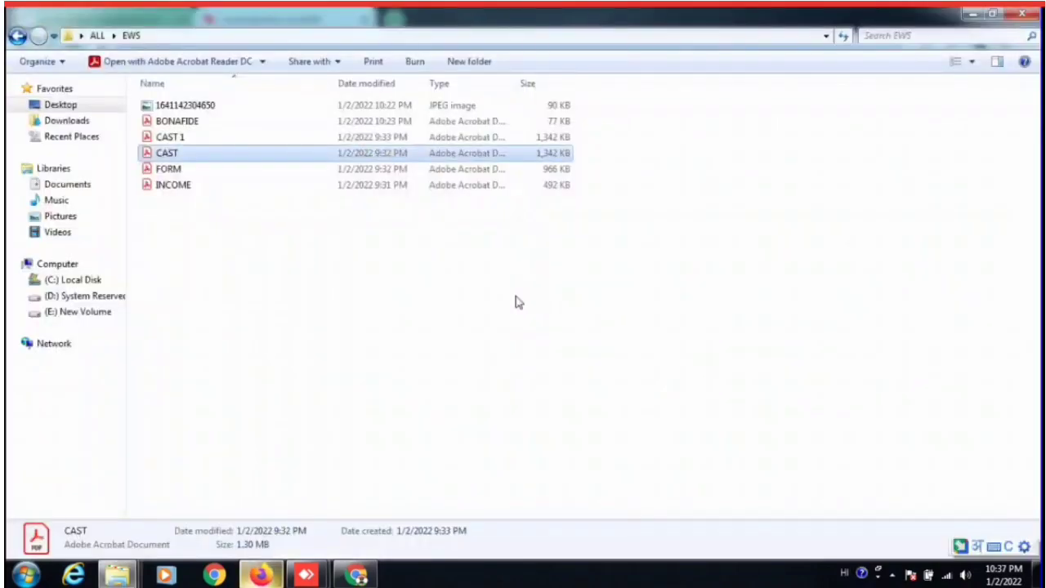
pyautogui.hotkey('alt', 'Tab')
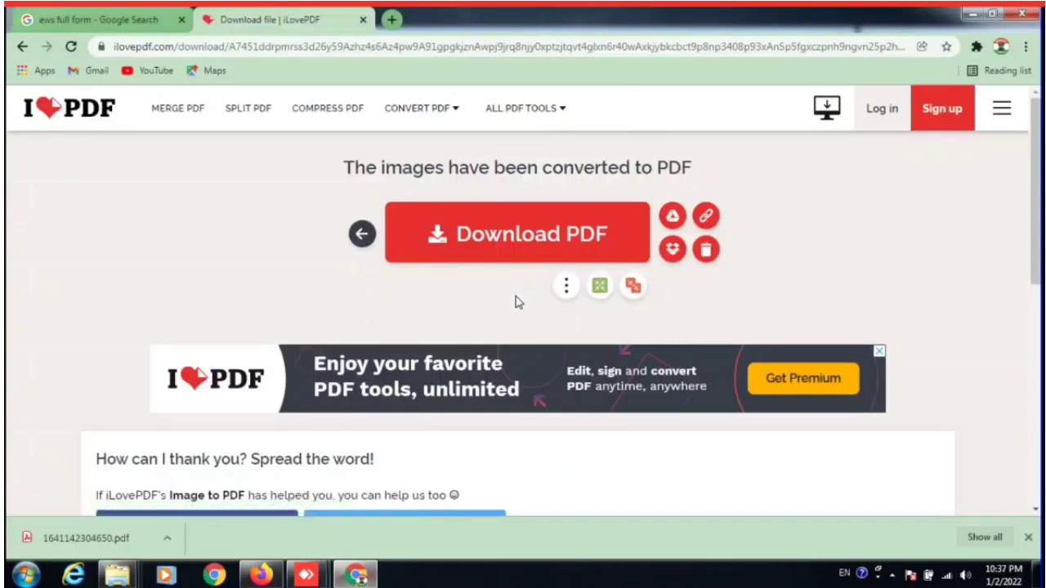
pyautogui.hotkey('ctrl', 'shift', 'Tab')
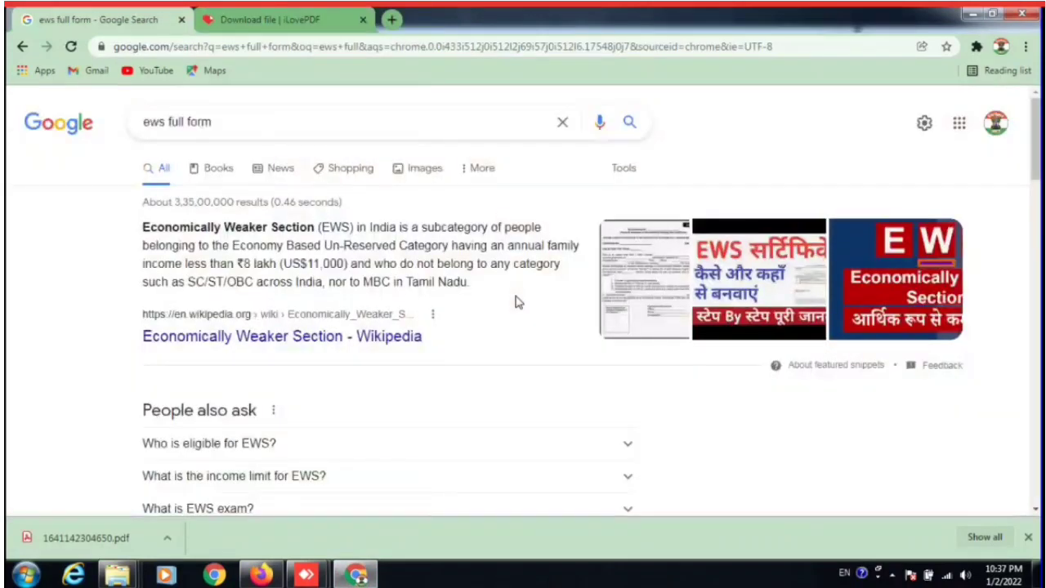
pyautogui.hotkey('ctrl', 'Tab')
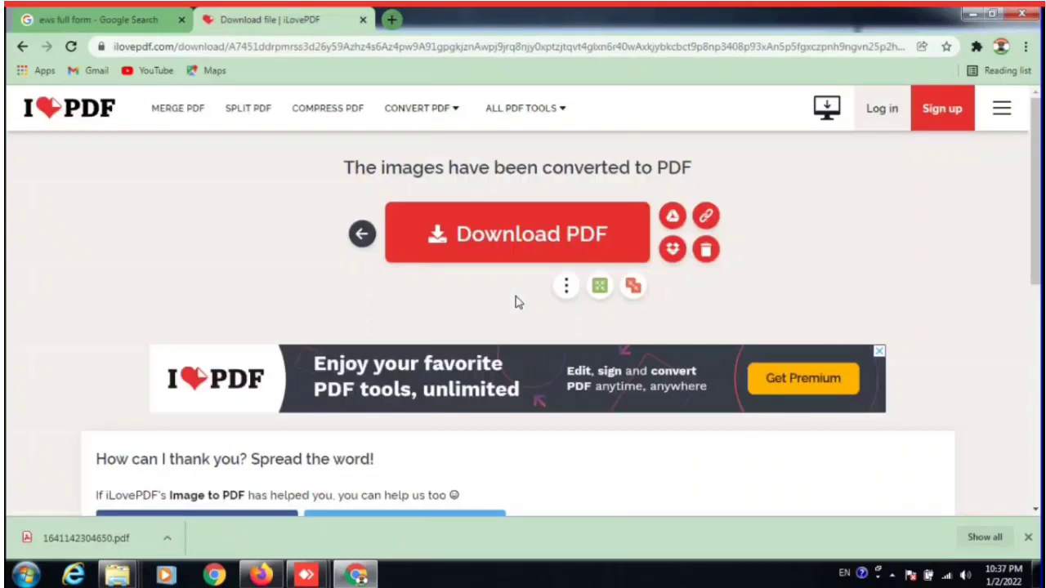
pyautogui.hotkey('ctrl', 't')
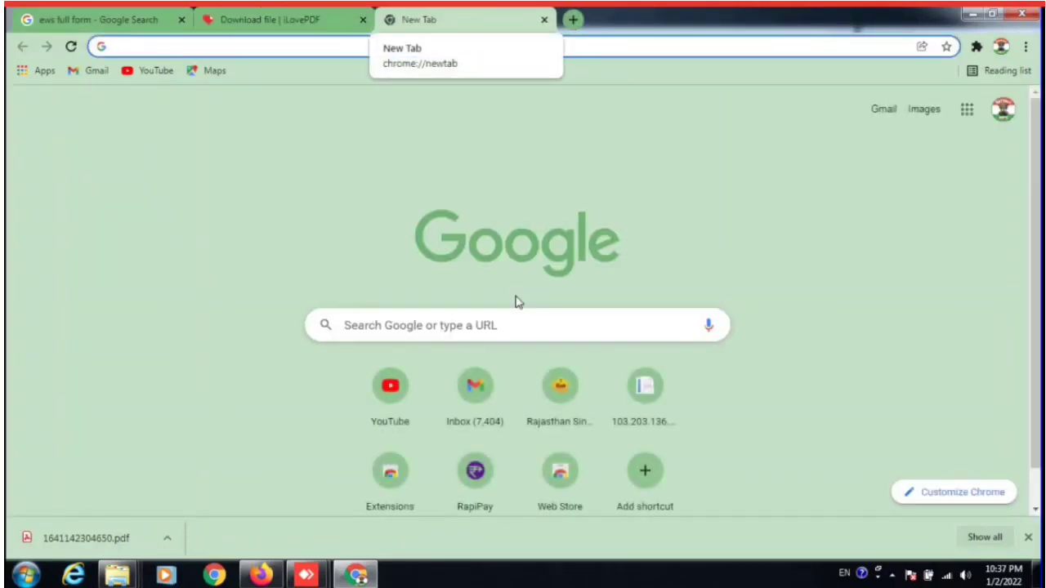